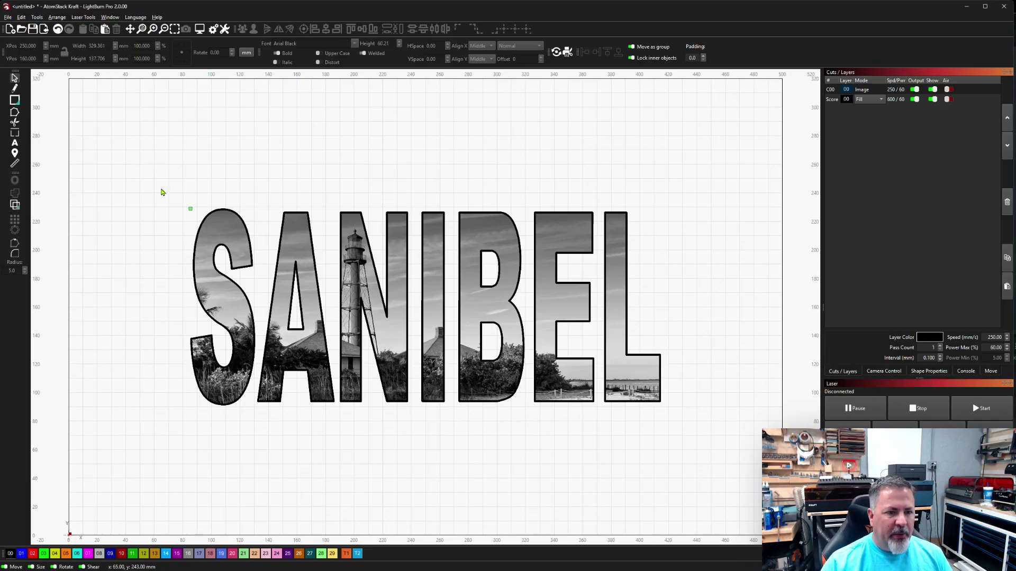
Select the entire finished SANIBEL lighthouse design on the canvas
drag(129, 159, 759, 472)
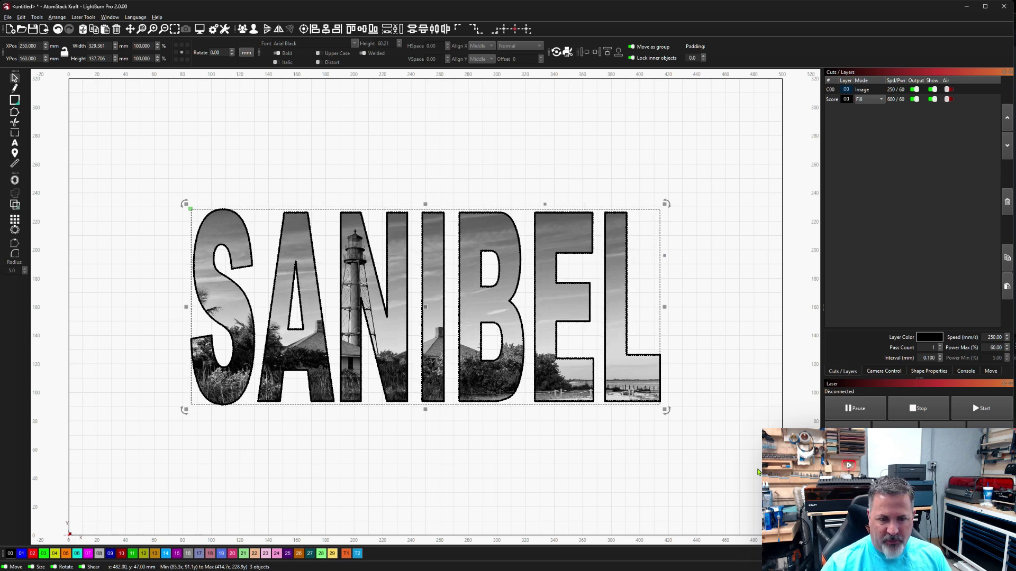
Delete the finished design and import the lighthouse photo
key(Delete)
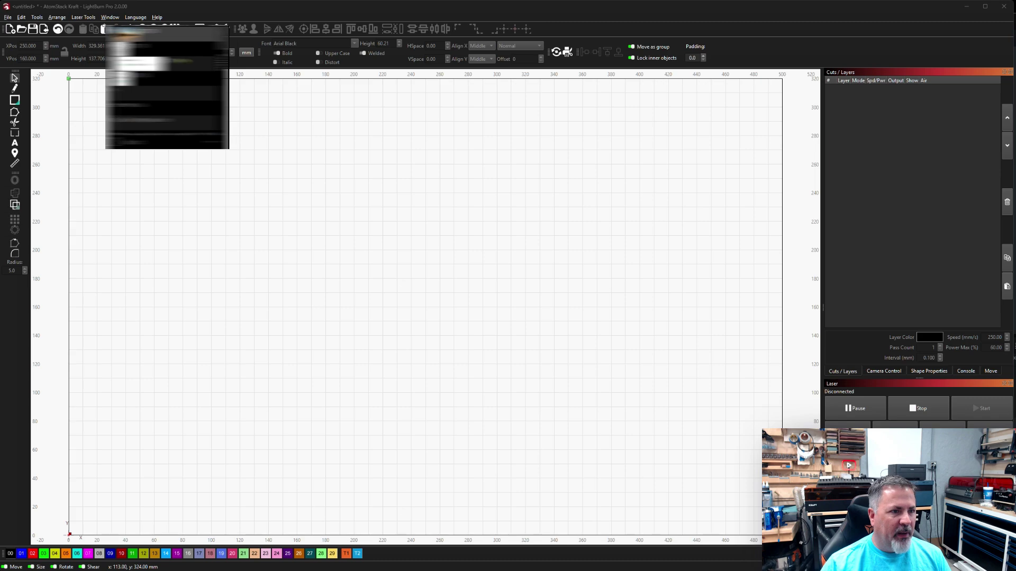
click(154, 39)
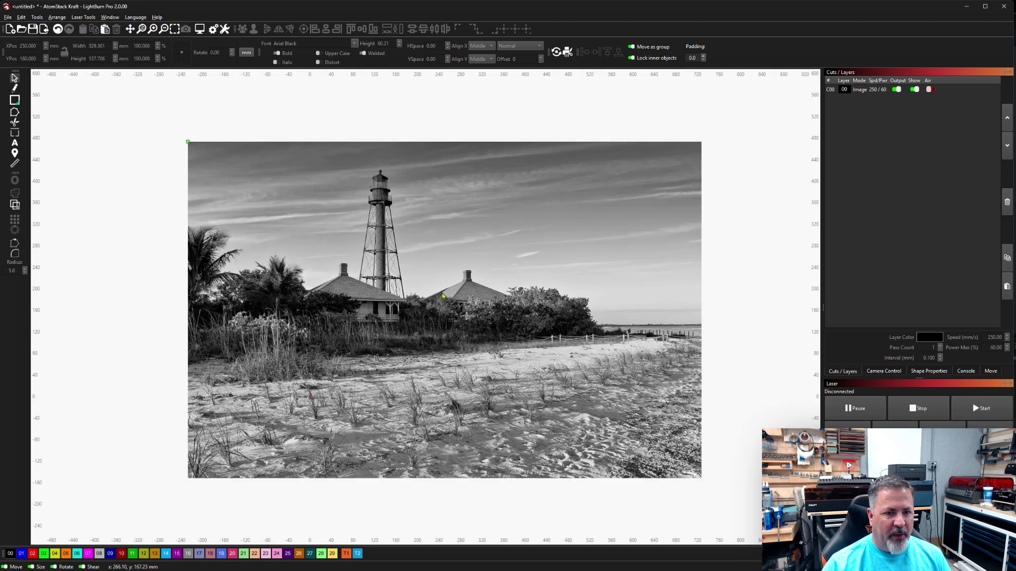
click(304, 225)
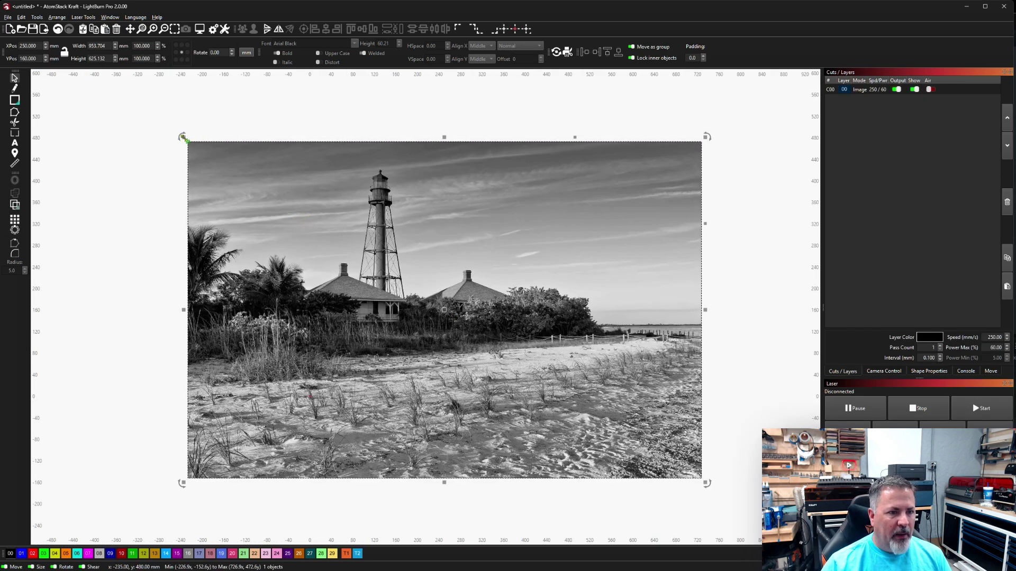
Scale the photo to about 403 × 264 mm and place it on the workspace grid
drag(183, 137, 485, 337)
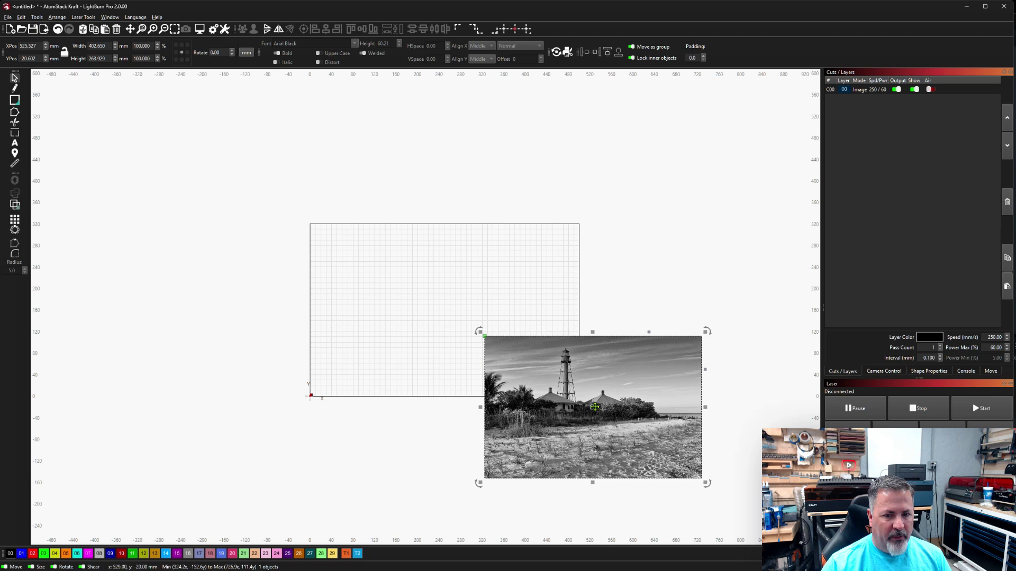
drag(595, 407, 444, 312)
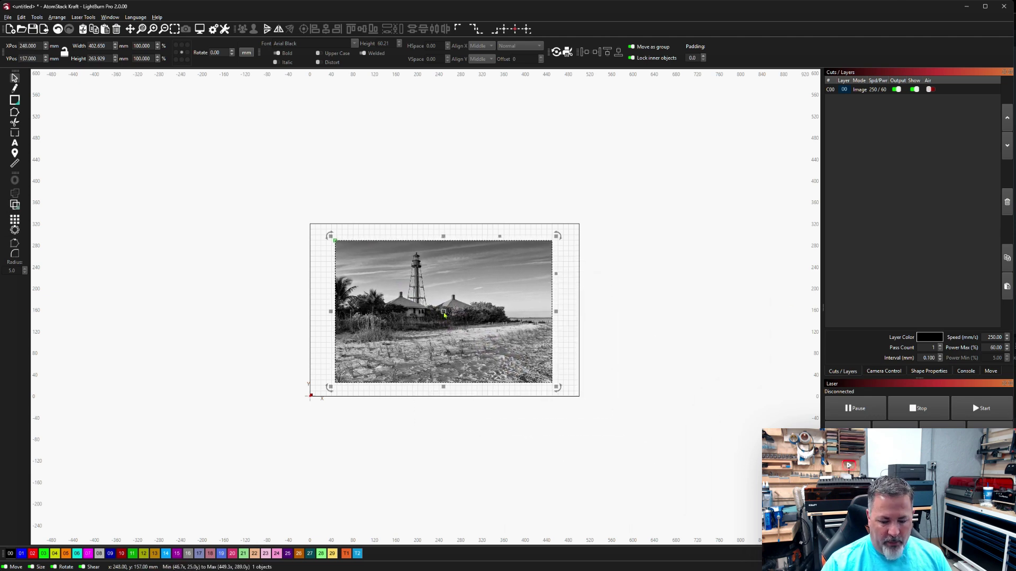
key(ctrl+0)
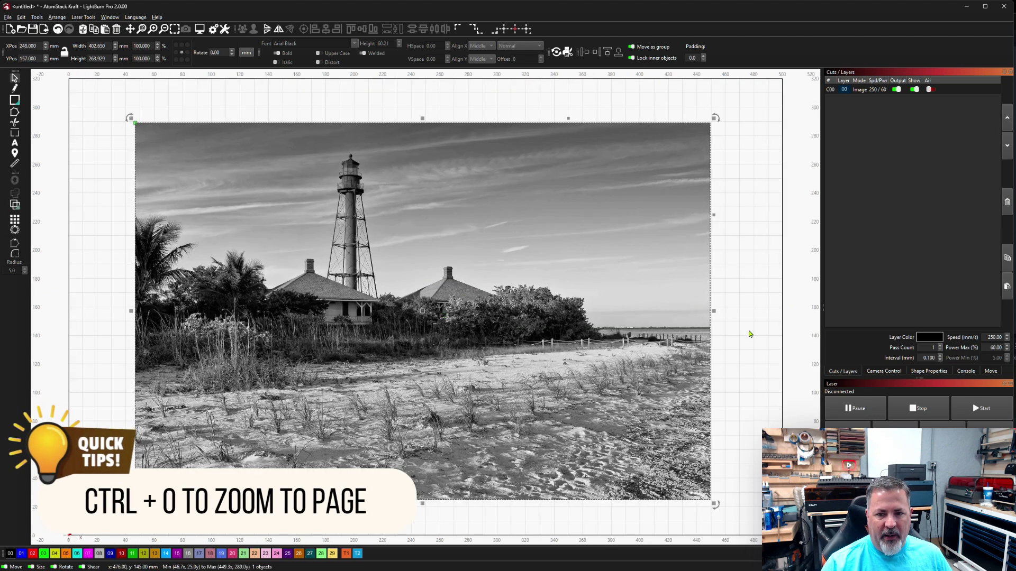
click(783, 303)
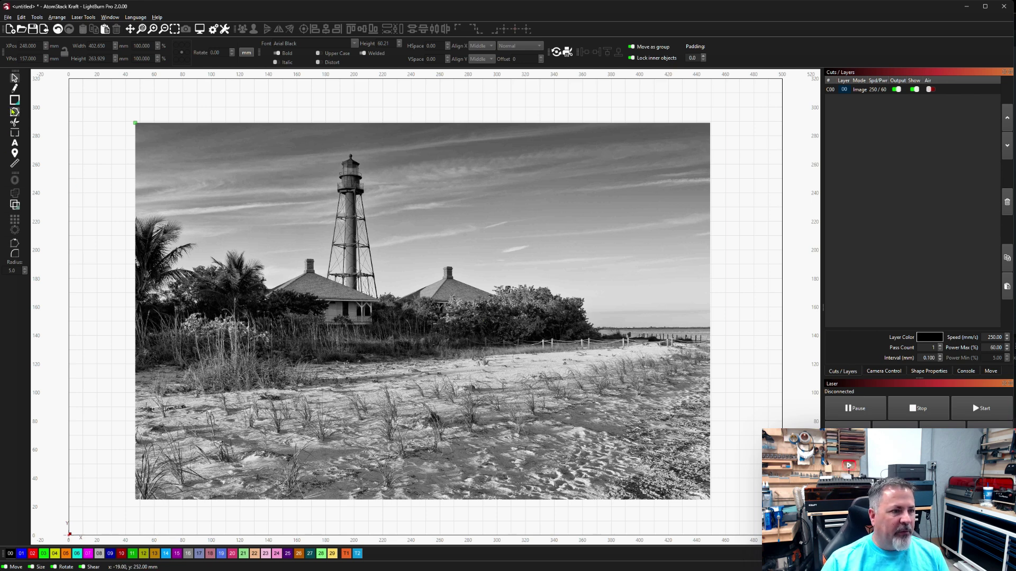
Type SANIBEL in capitals as text above the photo, replacing the lowercase attempt
click(15, 143)
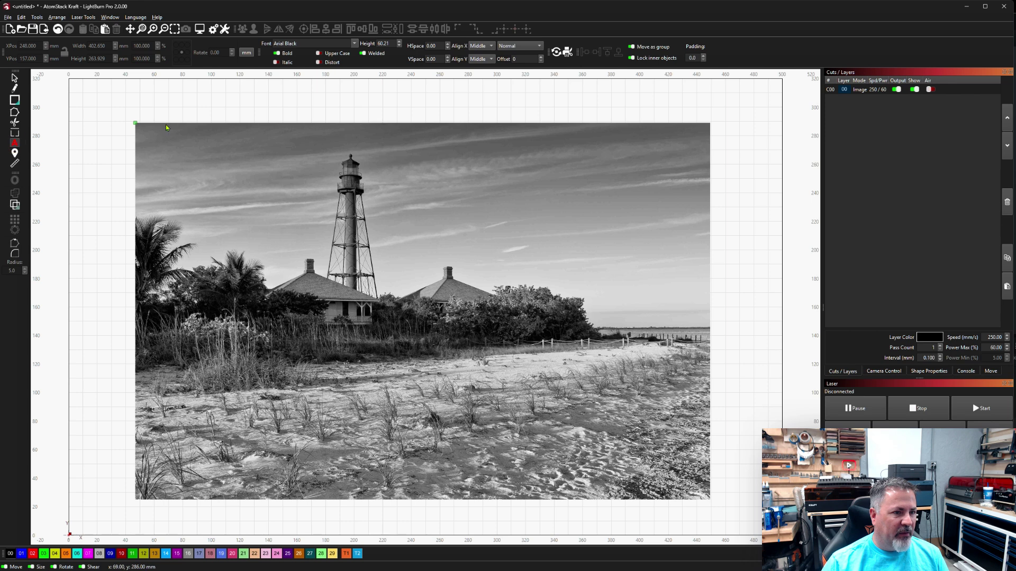
click(167, 110)
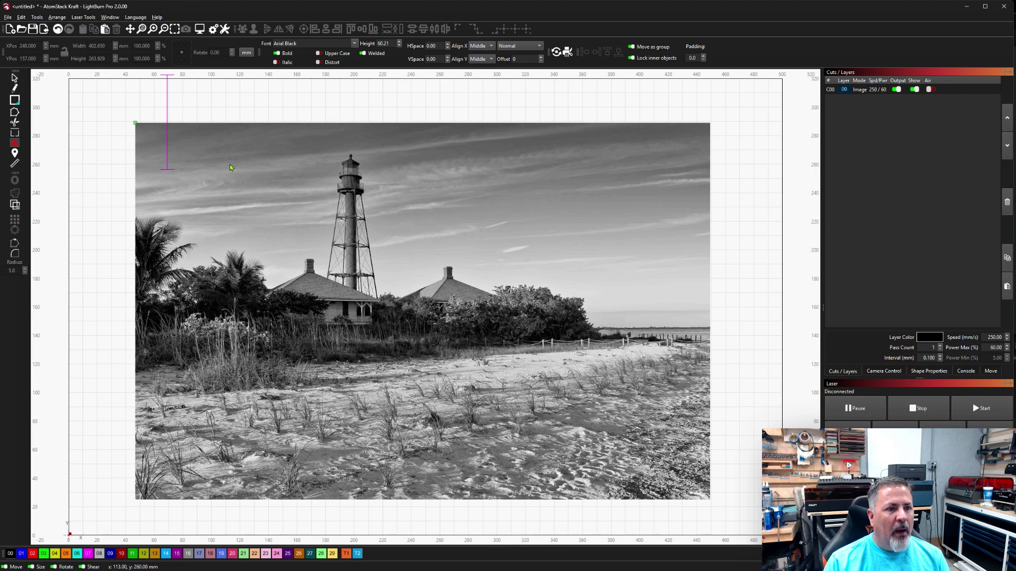
text(S)
key(BackSpace)
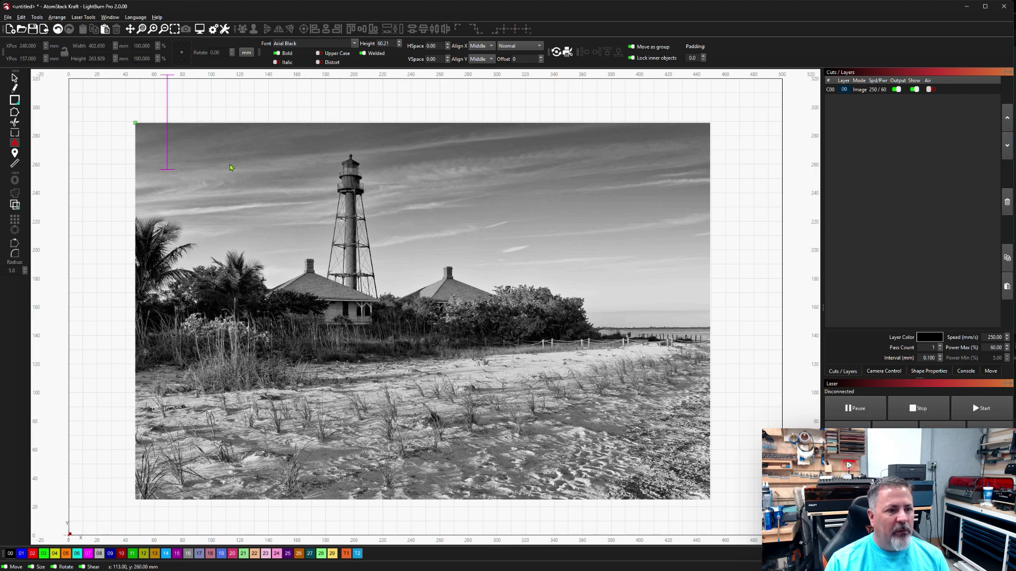
scroll(230, 167, down, 3)
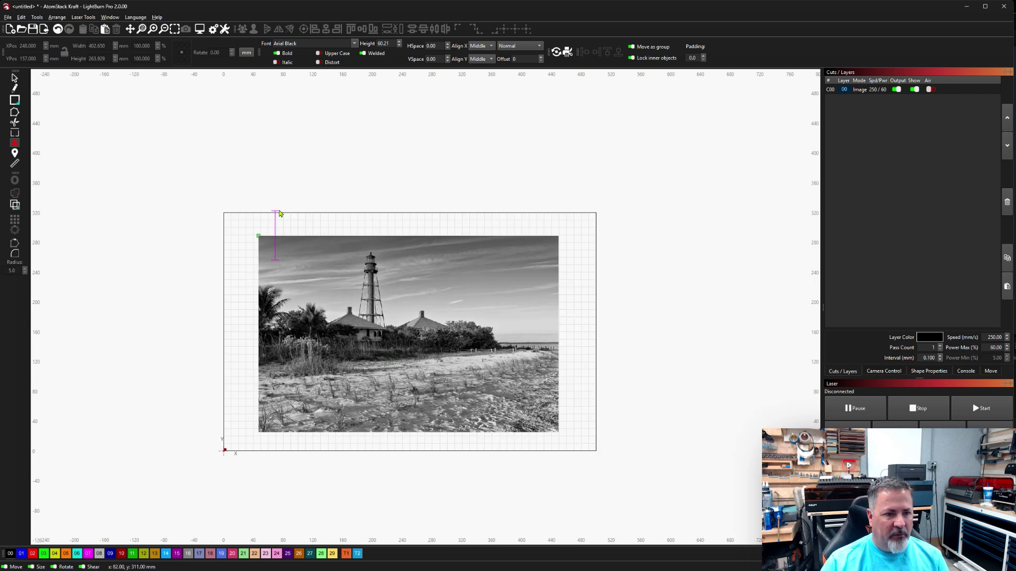
text(san)
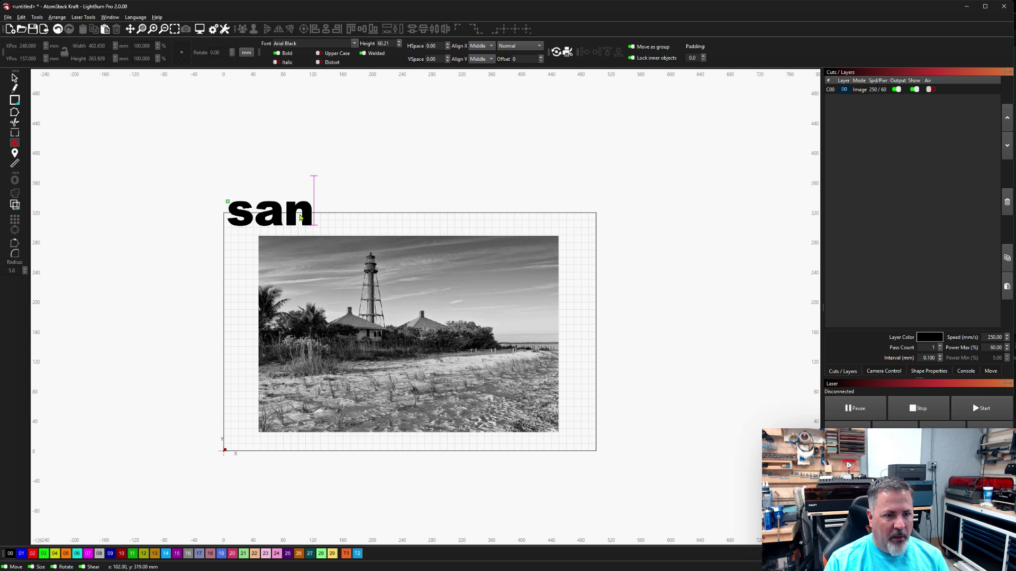
key(BackSpace)
key(BackSpace)
key(BackSpace)
text(SANIBEL)
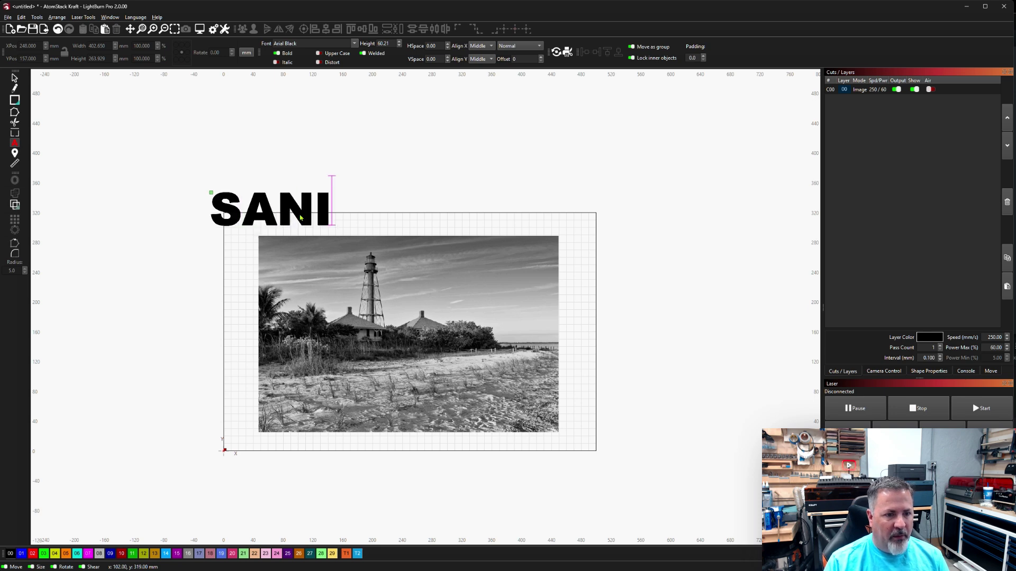
Set the Score layer to Line mode and move SANIBEL onto the top of the photo
click(14, 78)
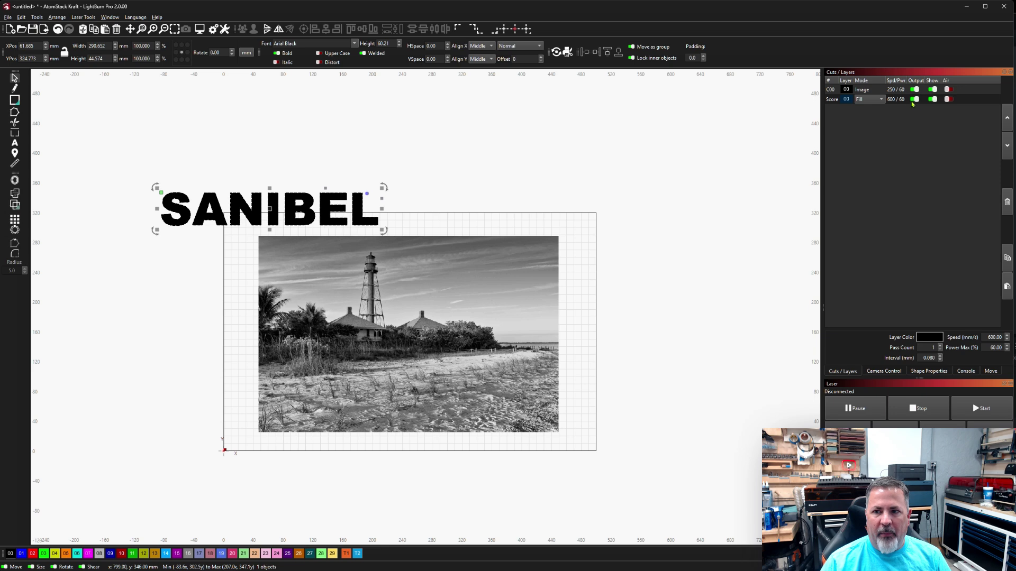
click(878, 100)
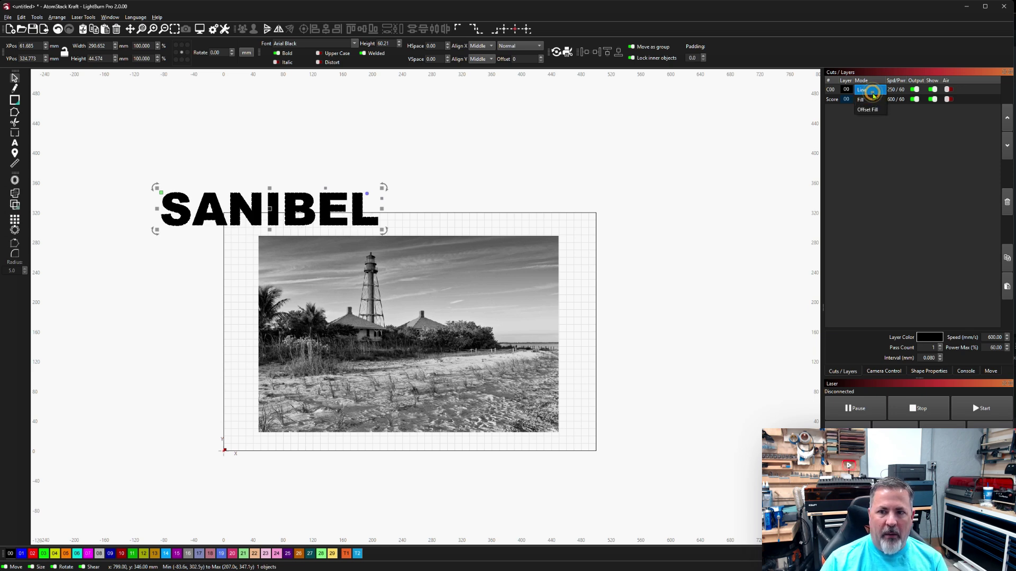
click(872, 91)
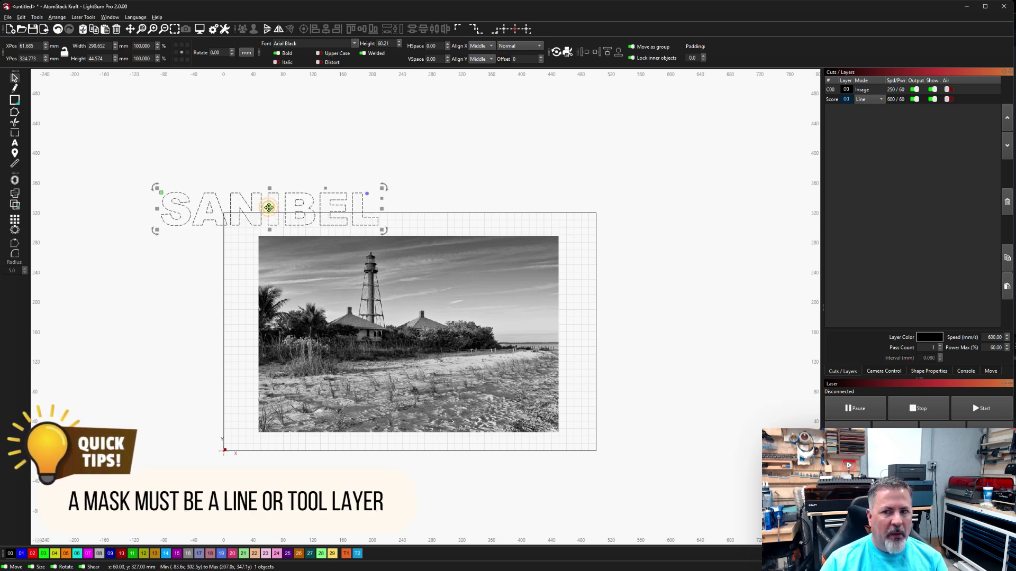
drag(269, 207, 368, 259)
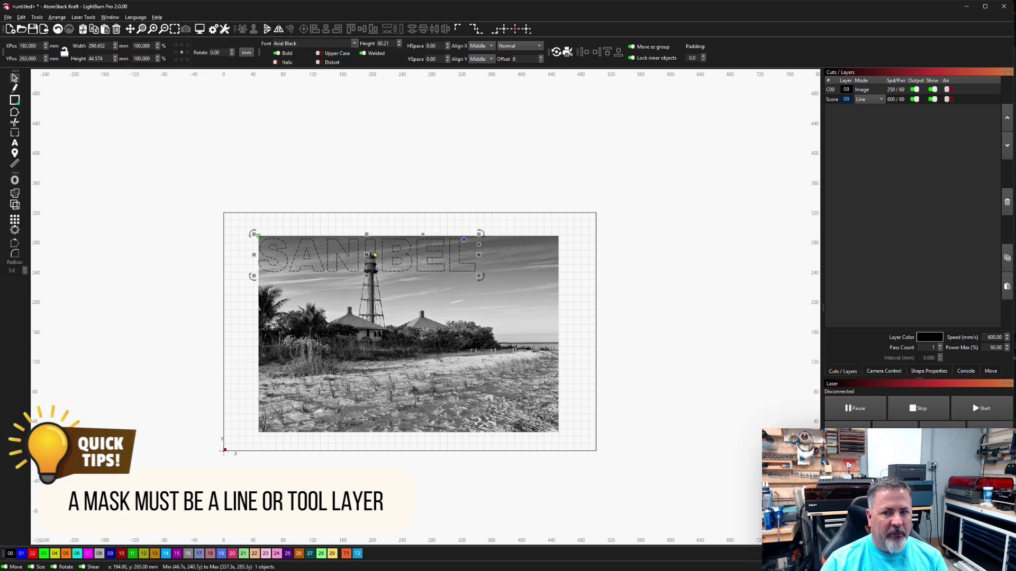
Try Fill mode on the Score layer, then switch it back to Line
click(870, 99)
click(872, 112)
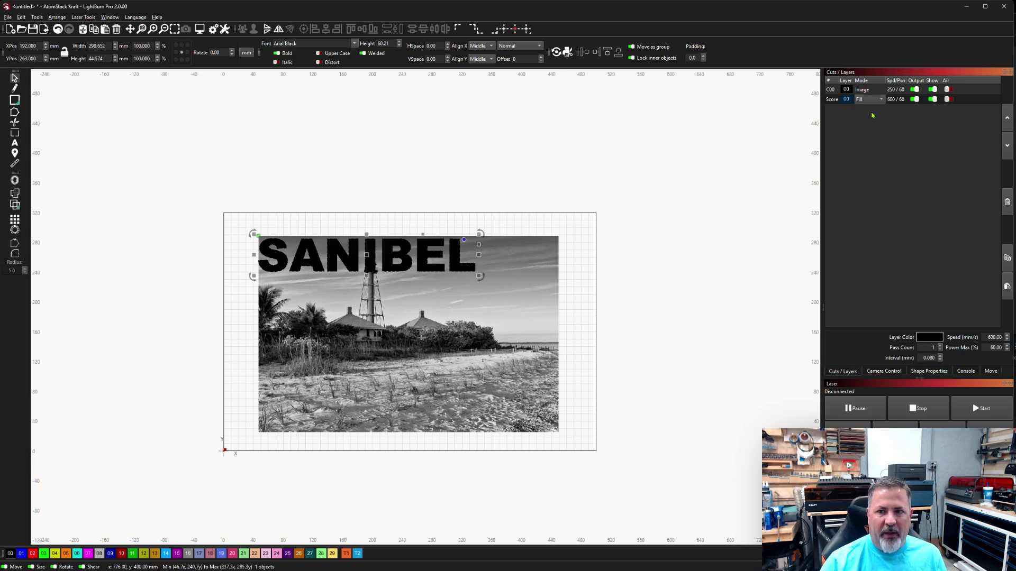
shift+click(410, 273)
right_click(406, 267)
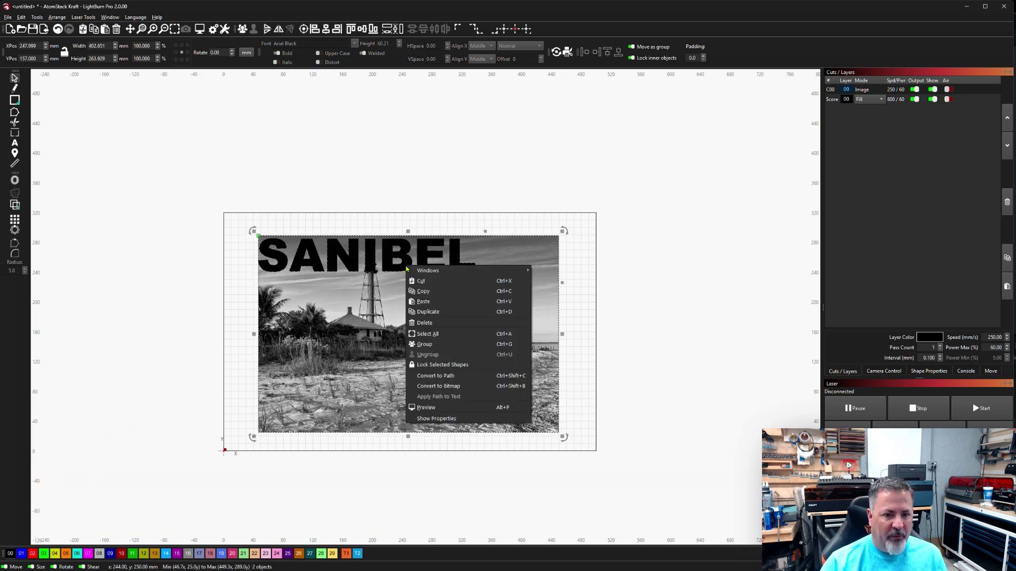
click(649, 255)
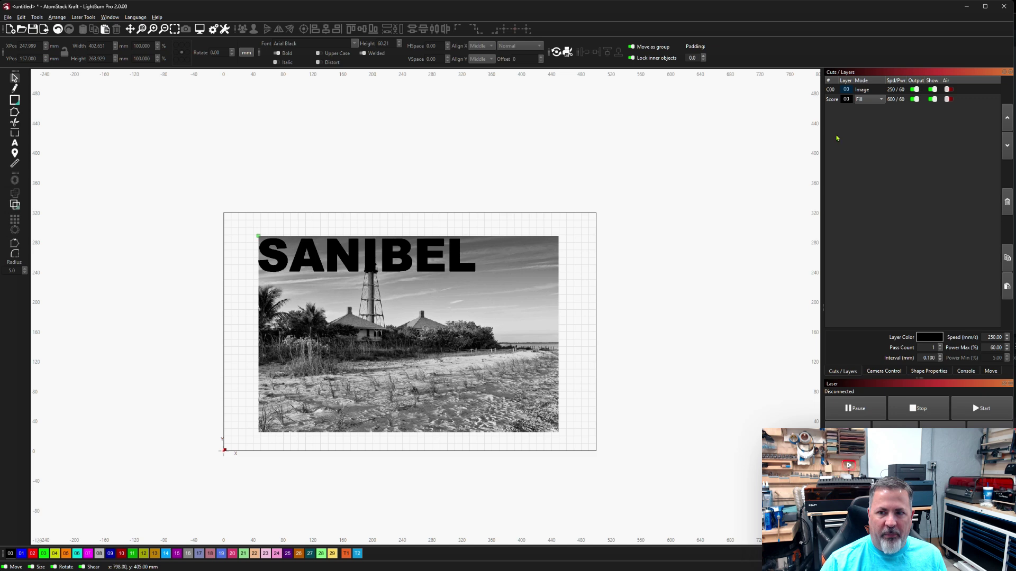
click(881, 101)
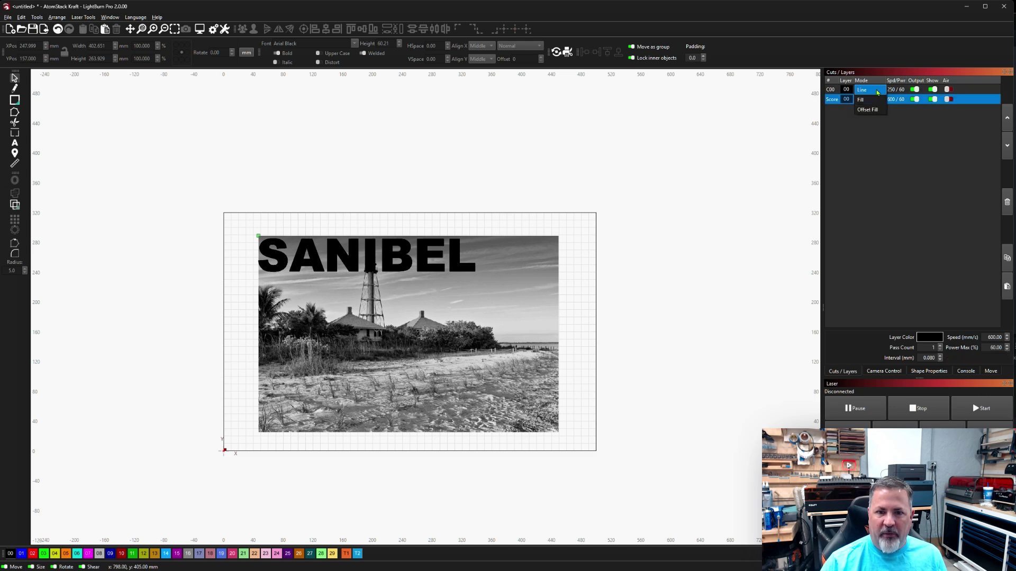
click(868, 89)
scroll(484, 281, up, 2)
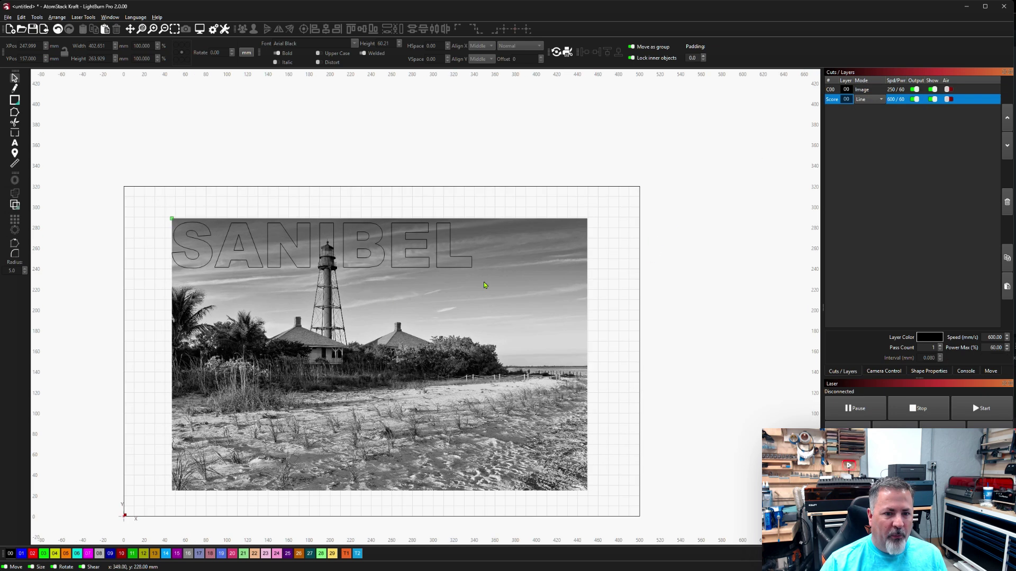
Resize the SANIBEL text to about 381.49 × 160.14 mm within the photo
click(369, 266)
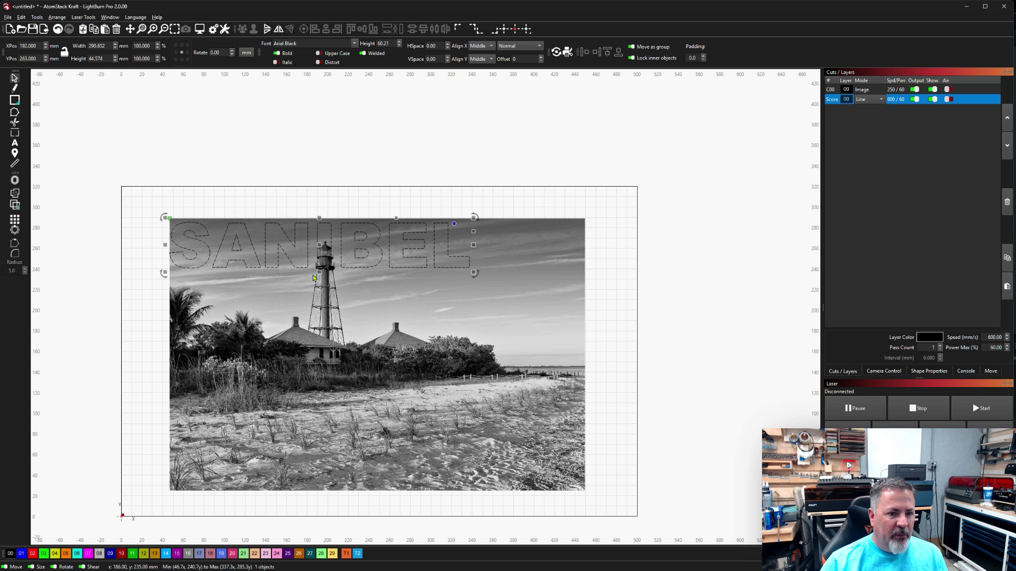
drag(318, 273, 319, 390)
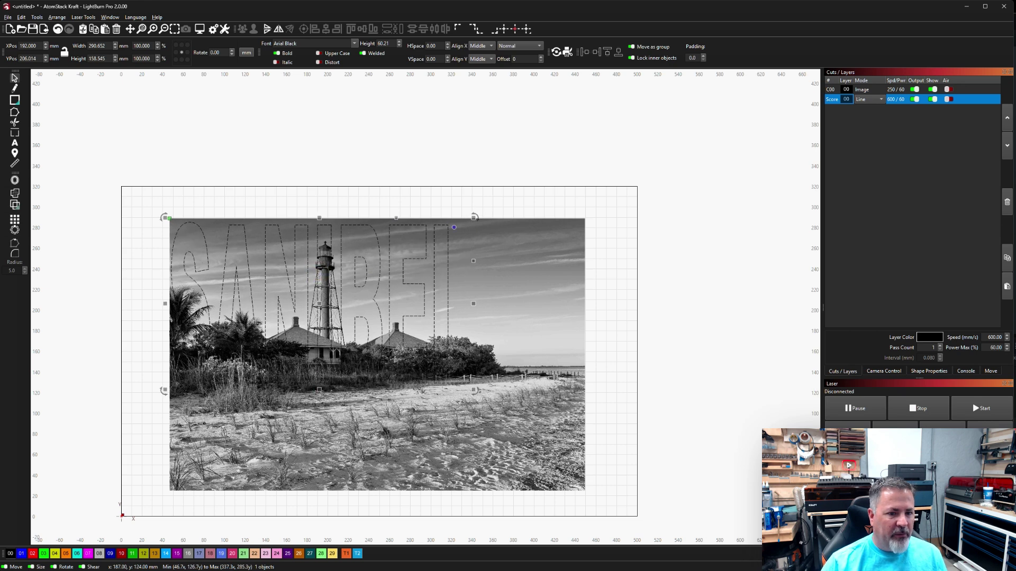
drag(475, 306, 585, 305)
drag(165, 304, 186, 307)
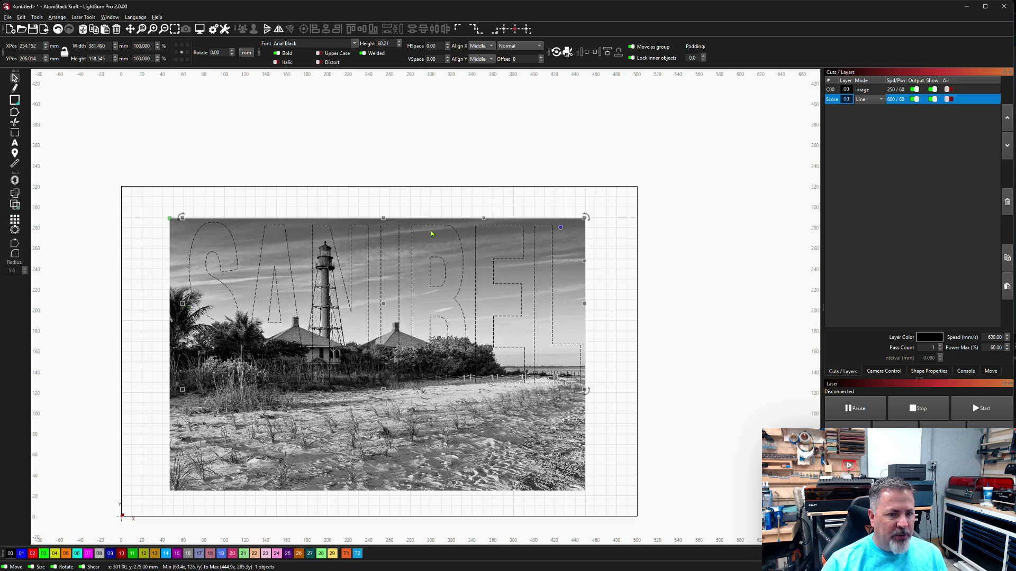
drag(384, 390, 387, 394)
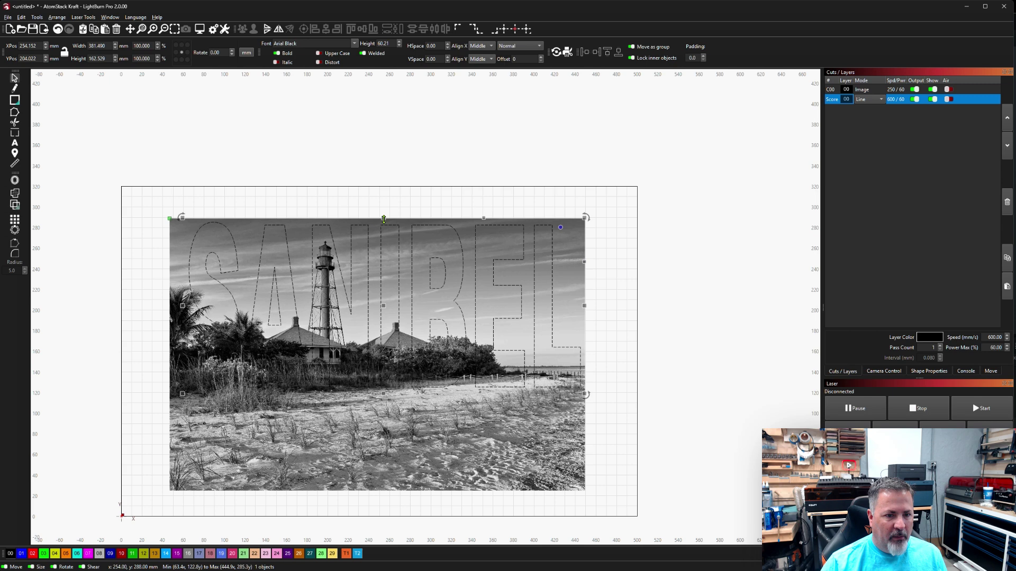
drag(384, 219, 386, 222)
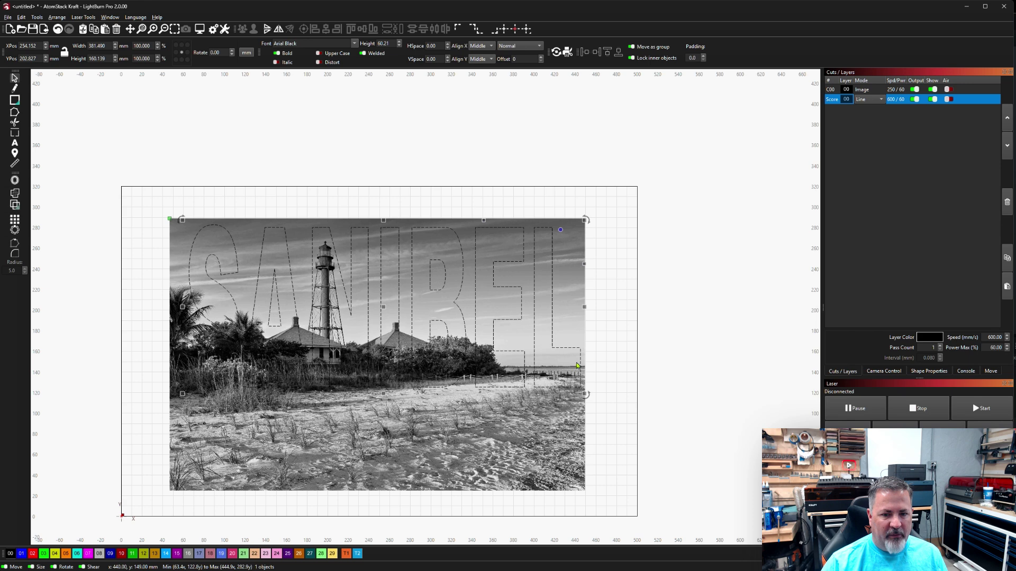
click(645, 327)
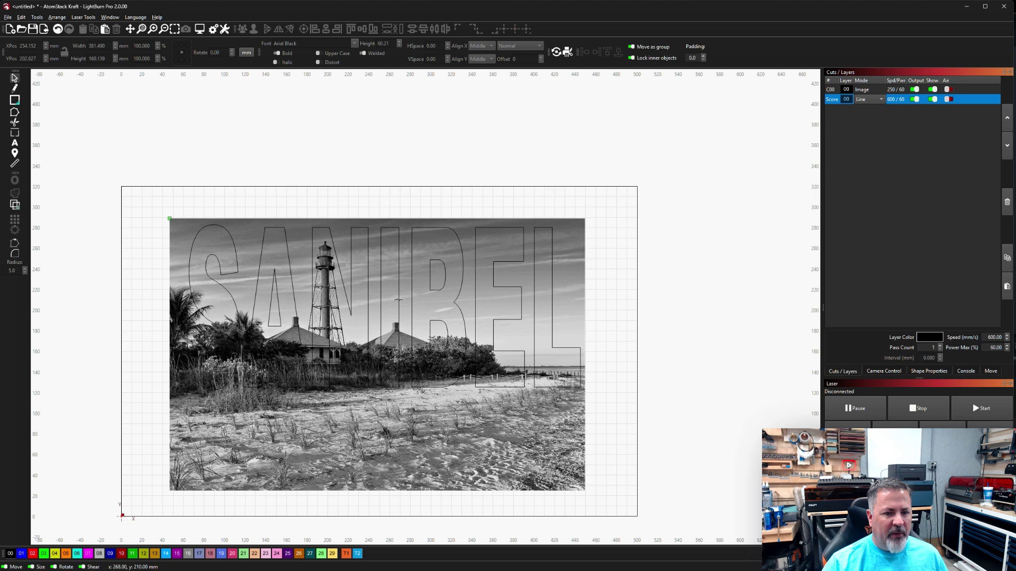
click(398, 300)
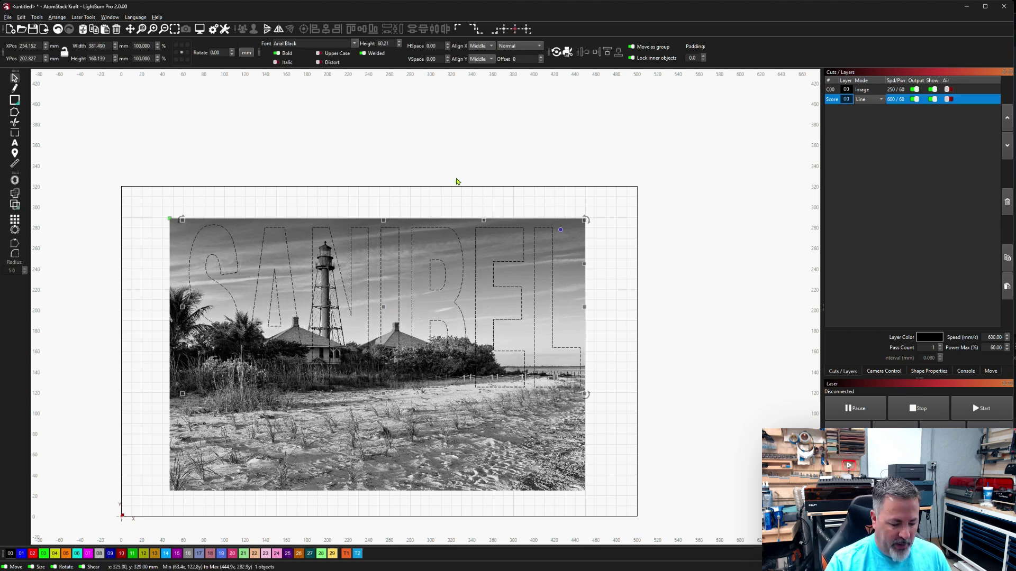
Duplicate SANIBEL in place onto the T2 tool layer and hide T2
key(ctrl+d)
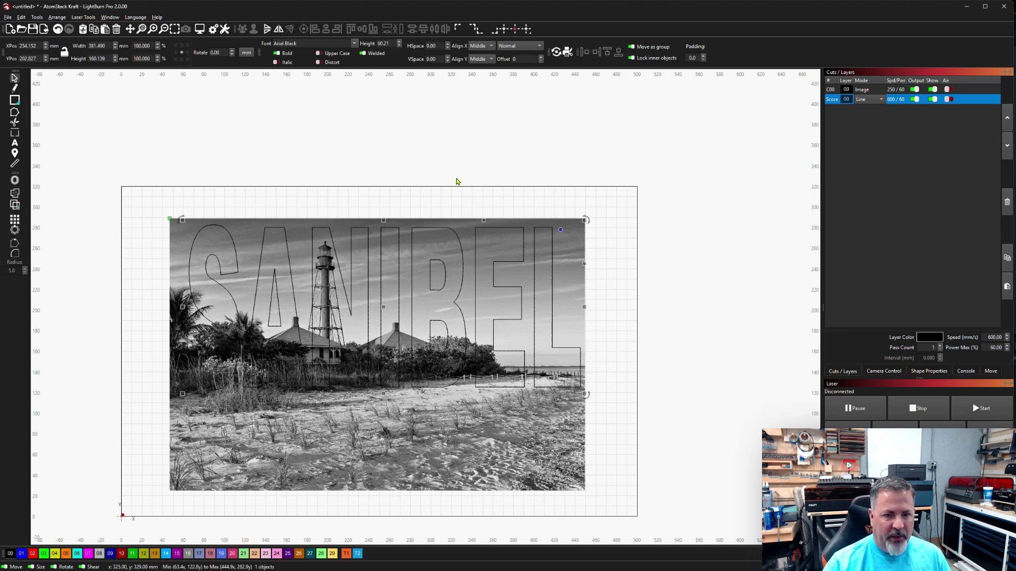
click(357, 556)
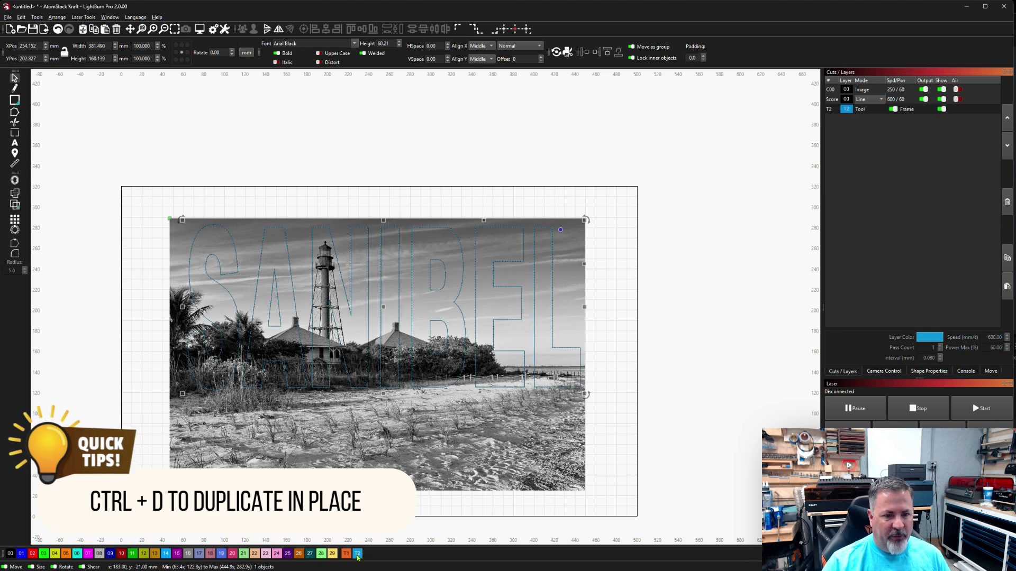
click(941, 109)
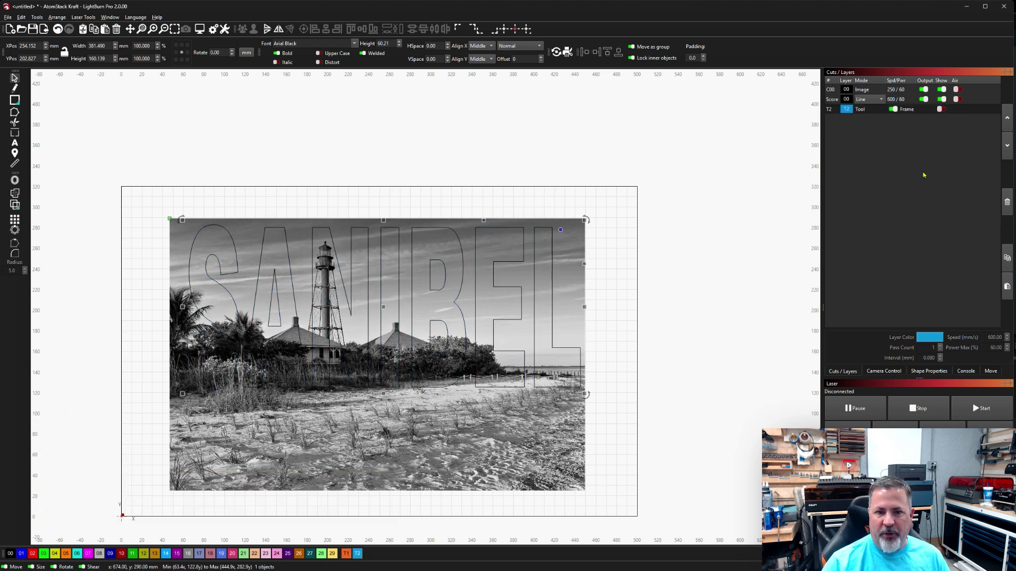
click(663, 266)
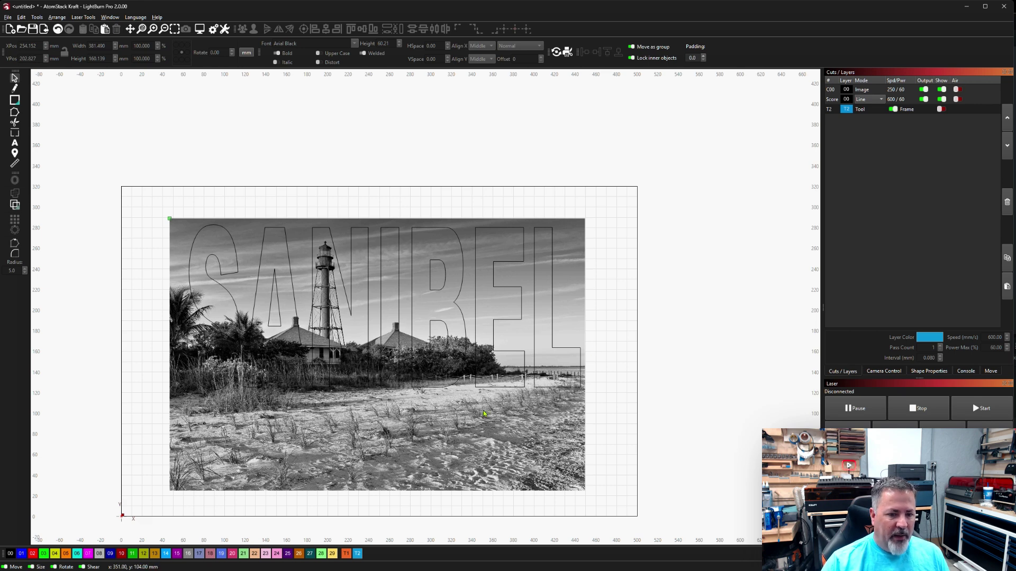
Select the photo and SANIBEL text together and apply Mask to Image
click(523, 417)
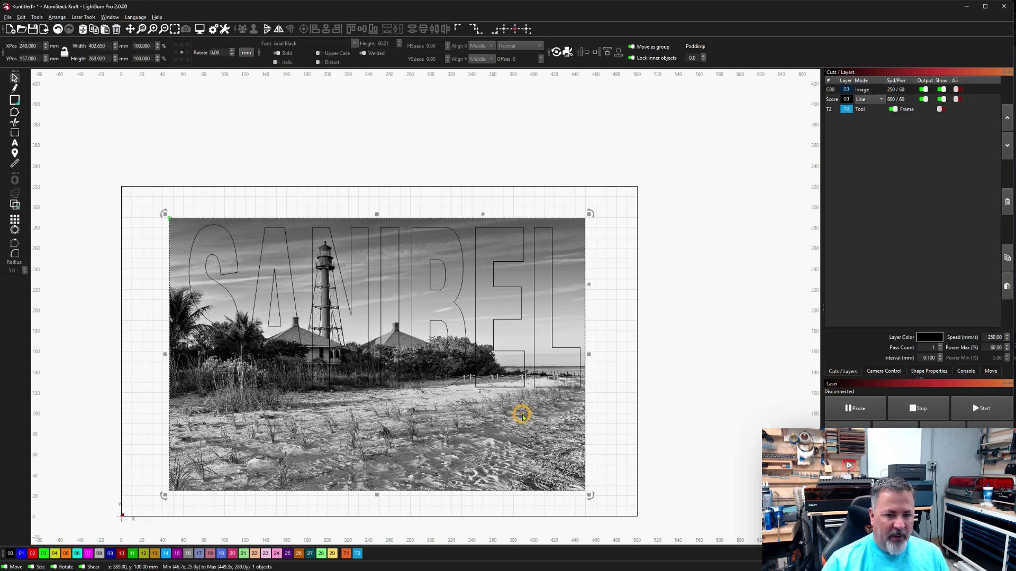
shift+click(516, 350)
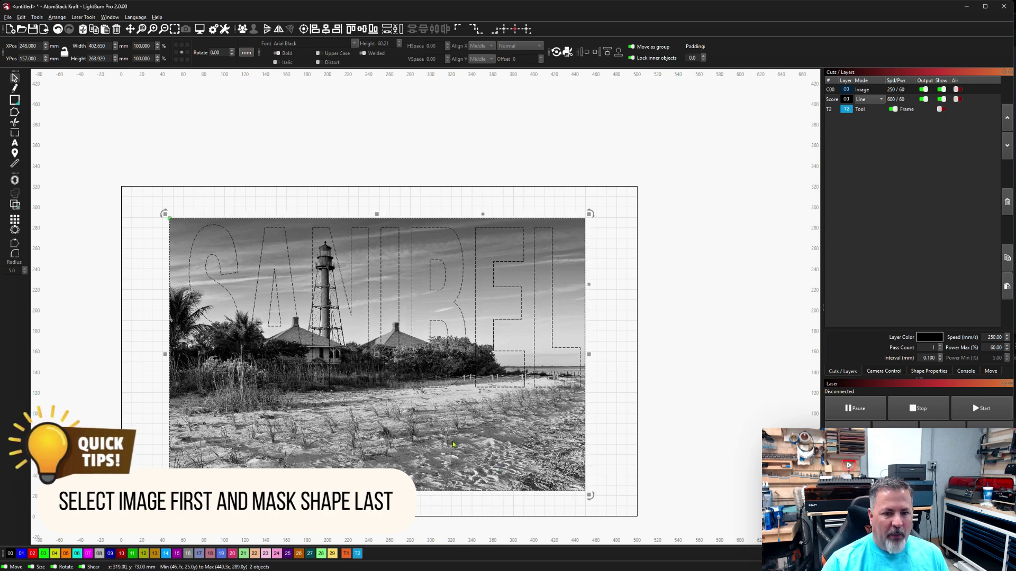
right_click(390, 409)
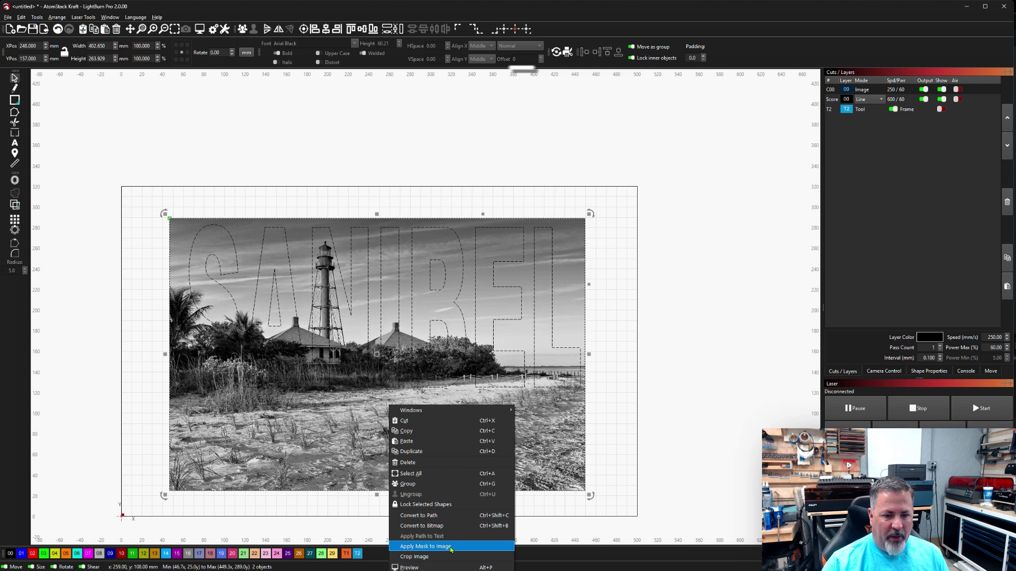
click(420, 546)
click(630, 419)
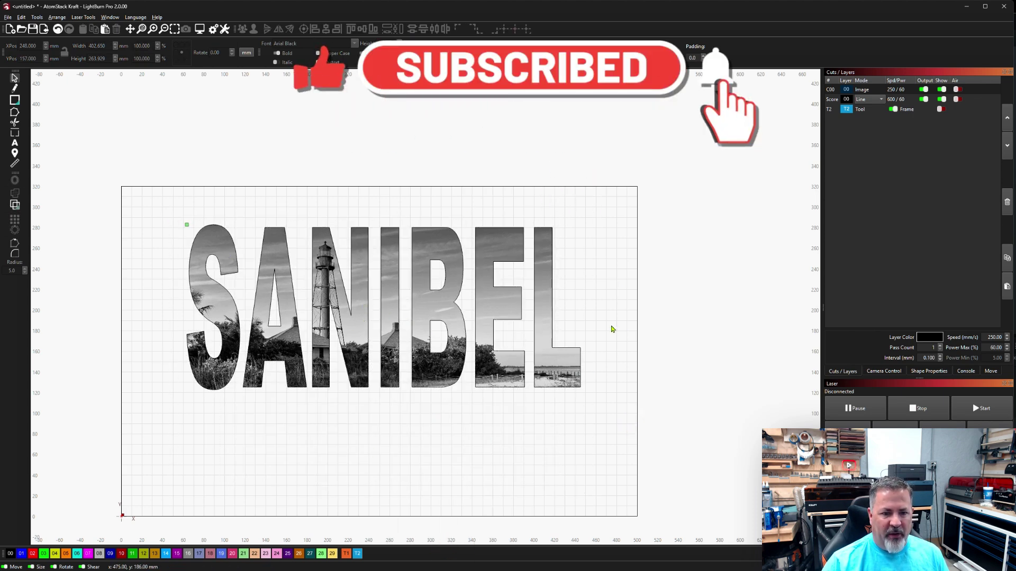
Reposition the lighthouse photo inside the masked SANIBEL letters
click(338, 317)
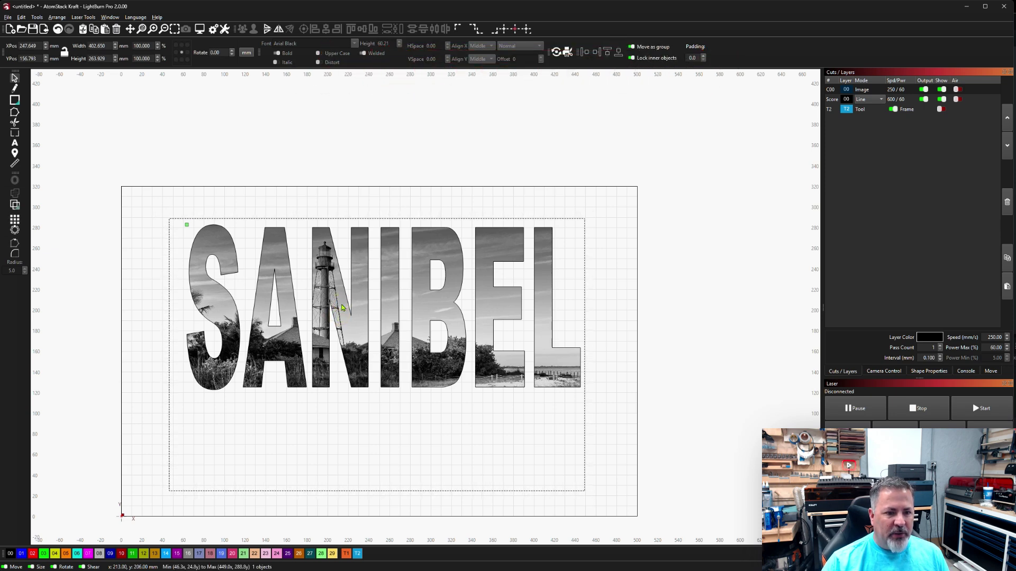
drag(342, 308, 344, 308)
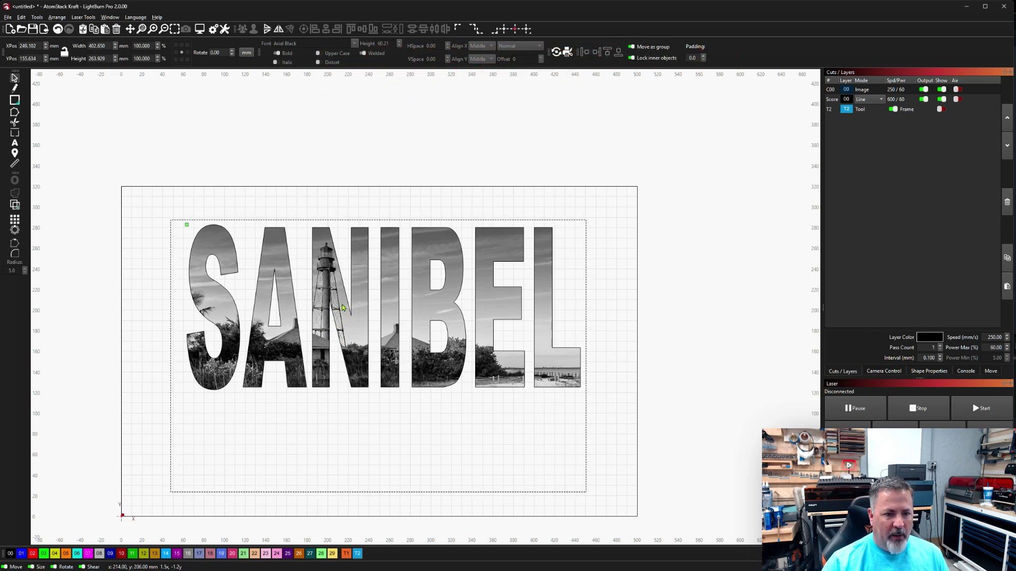
mouse_move(395, 446)
mouse_down()
mouse_move(377, 441)
mouse_move(365, 451)
mouse_move(468, 448)
mouse_move(331, 447)
mouse_move(397, 444)
mouse_move(391, 450)
mouse_up()
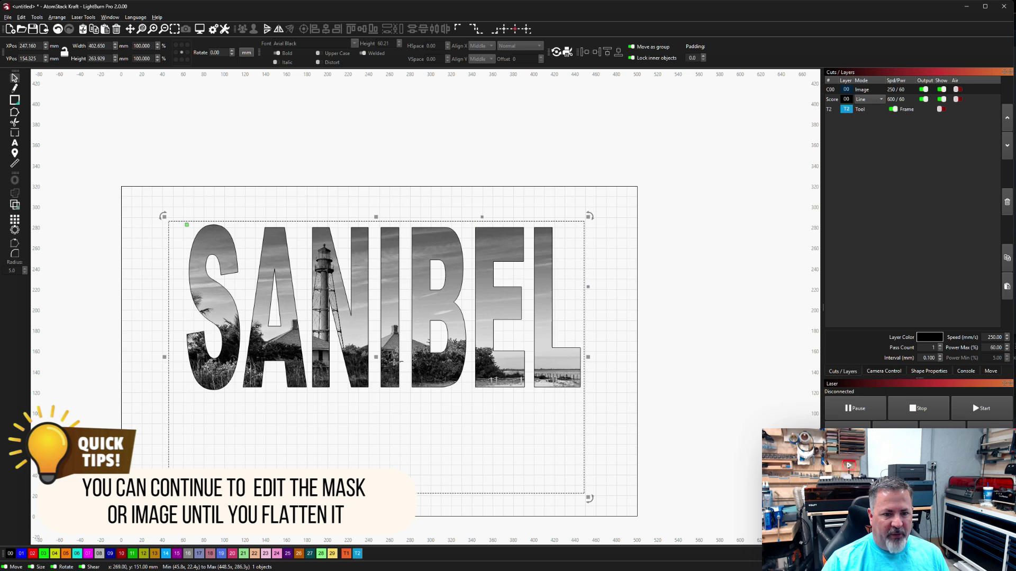
click(390, 373)
click(384, 395)
click(390, 374)
mouse_move(386, 392)
mouse_down()
mouse_move(375, 489)
mouse_move(382, 353)
mouse_move(374, 394)
mouse_up()
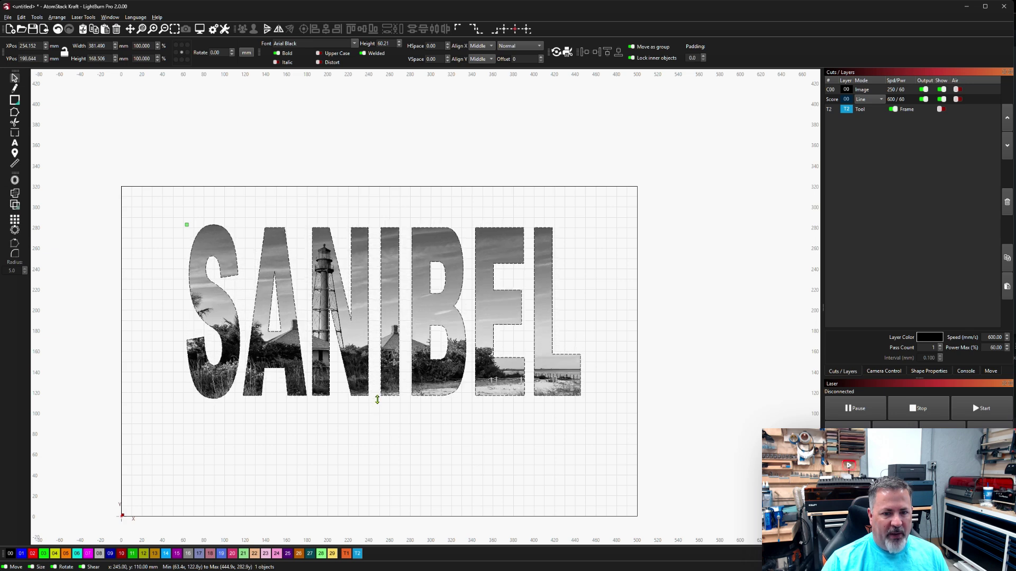
drag(378, 400, 379, 395)
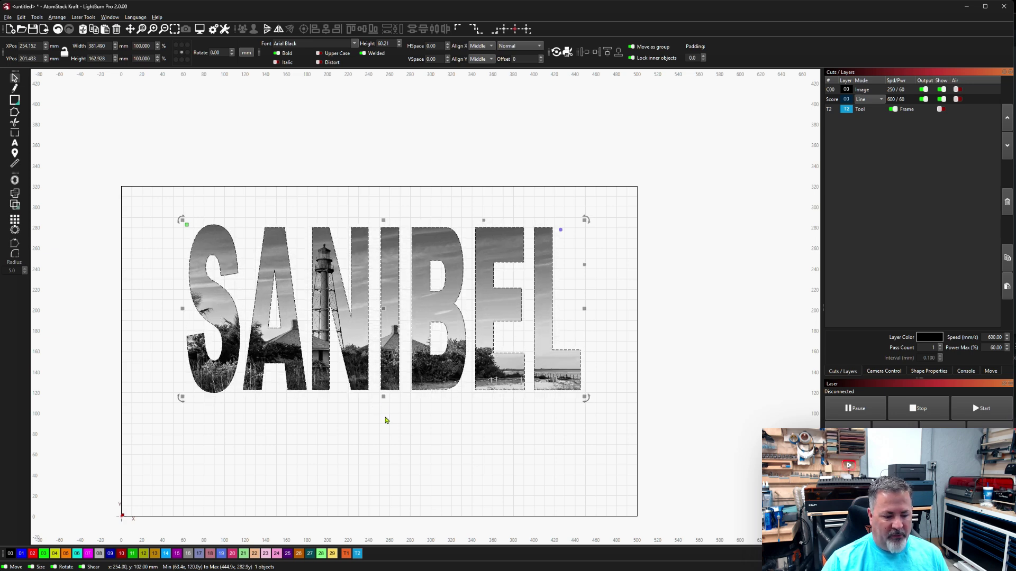
click(406, 453)
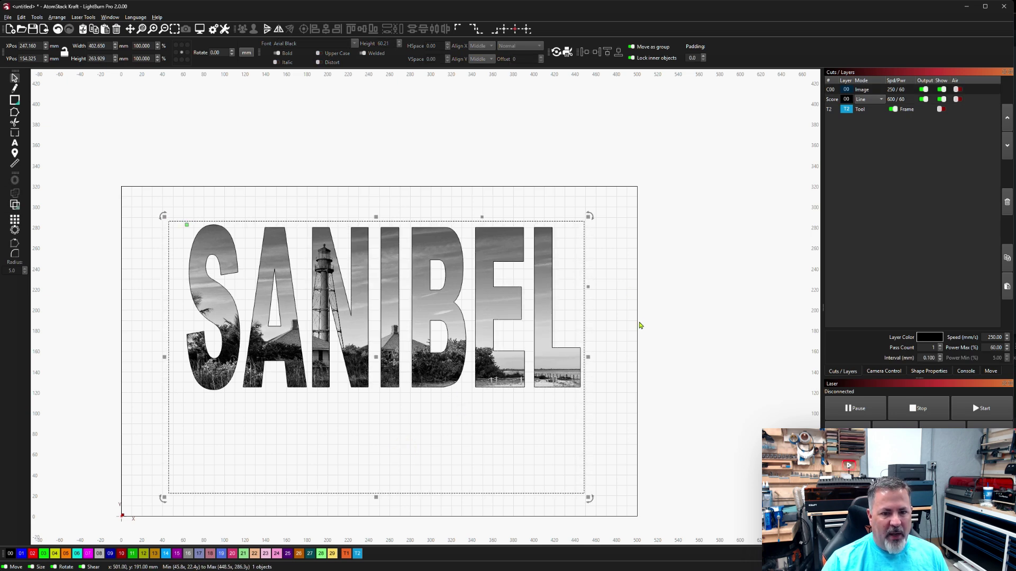
click(594, 355)
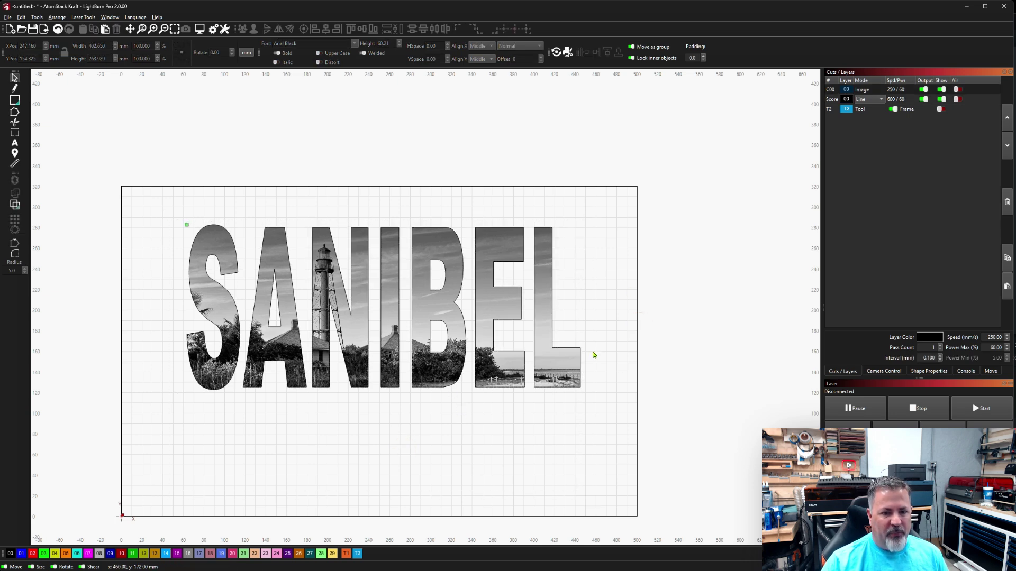
click(327, 298)
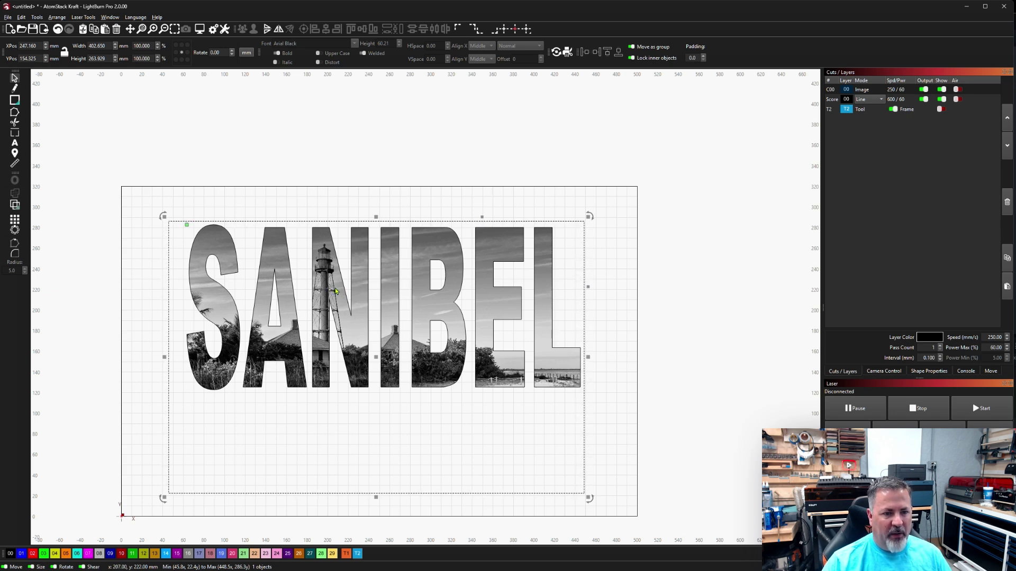
scroll(337, 295, up, 3)
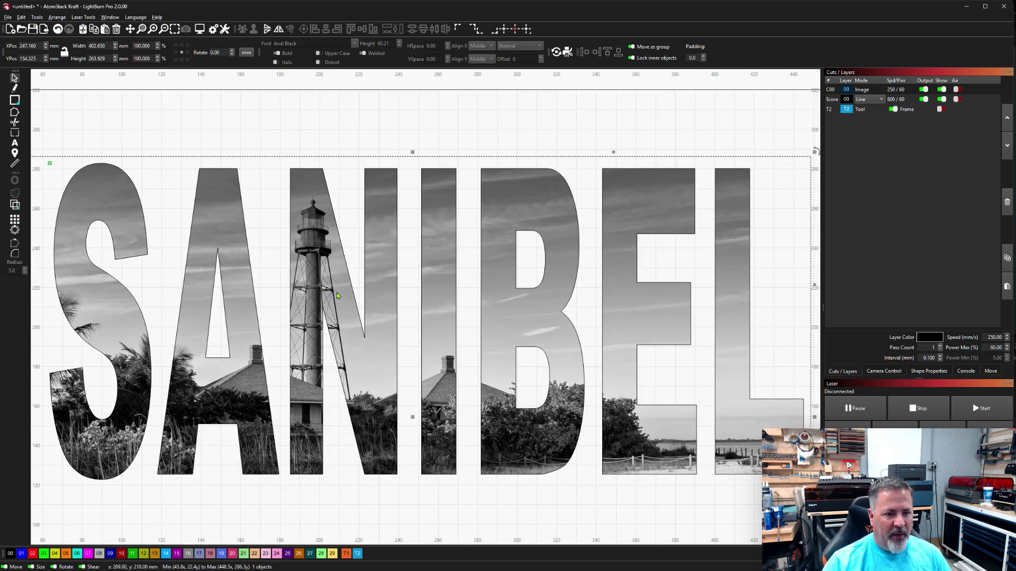
scroll(336, 293, down, 1)
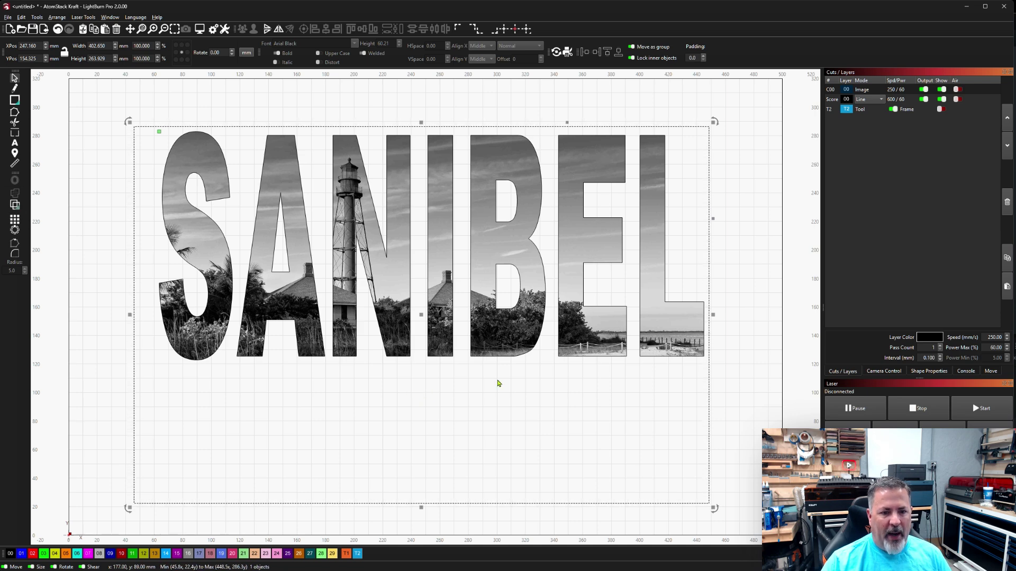
Apply Flatten Image Mask to the masked SANIBEL image
right_click(390, 289)
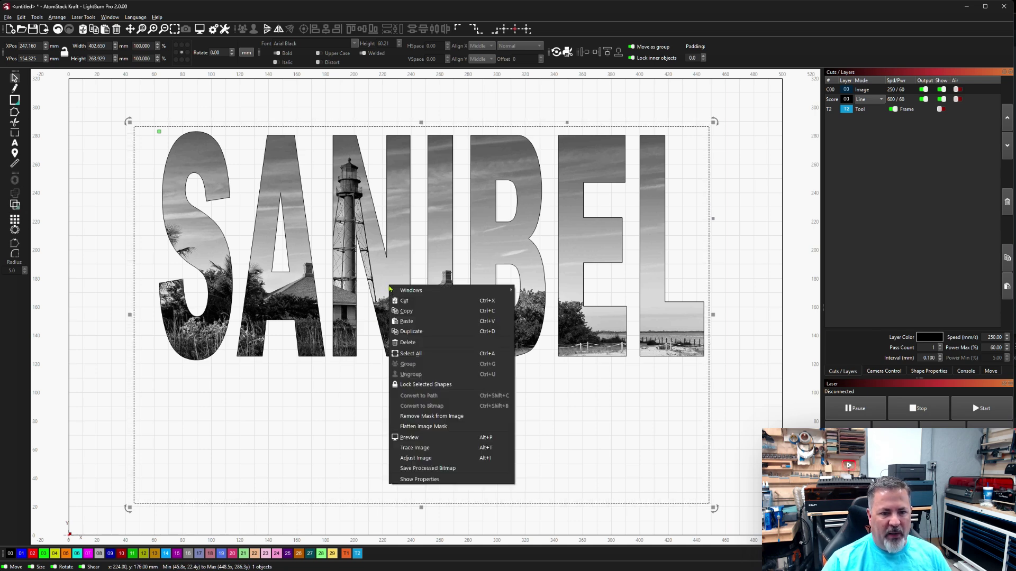
click(451, 428)
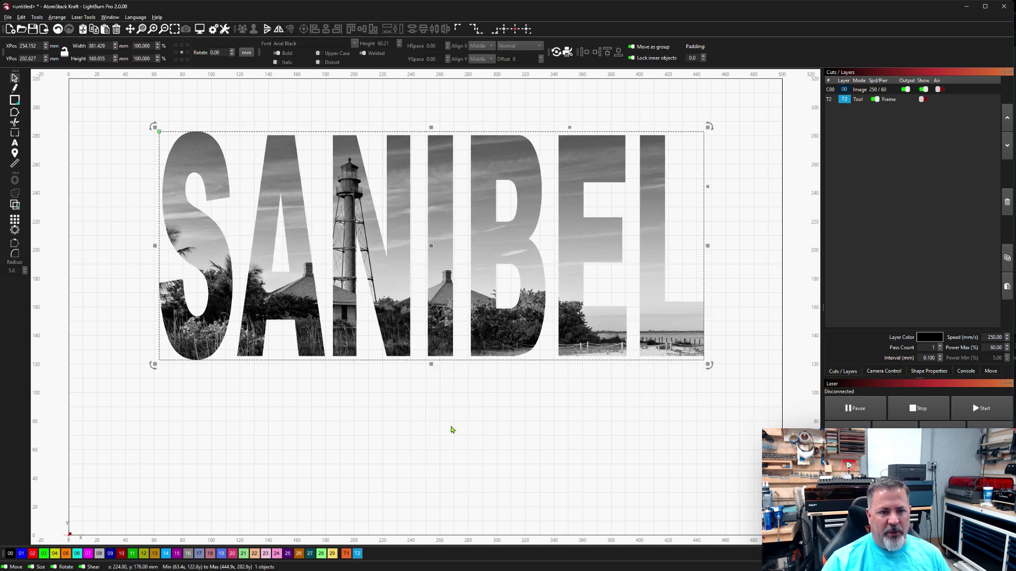
Show the T2 layer, hide the C00 image layer, and select the SANIBEL outlines
click(529, 407)
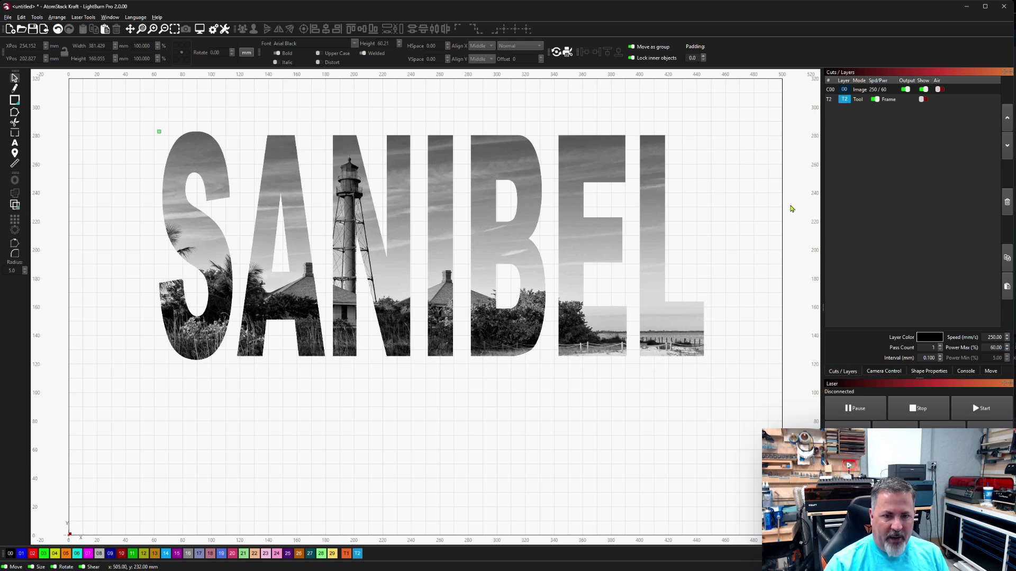
click(923, 100)
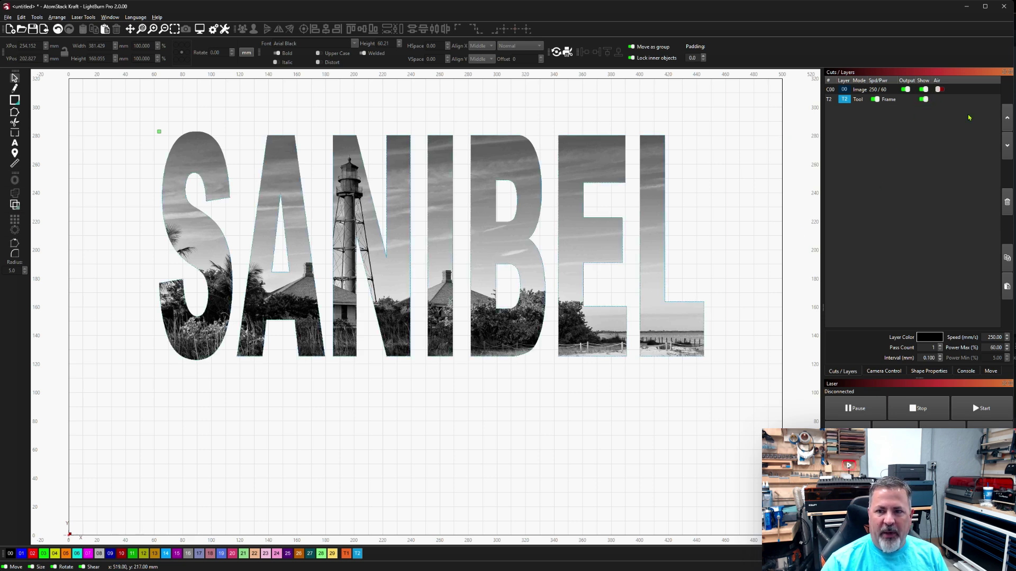
click(923, 89)
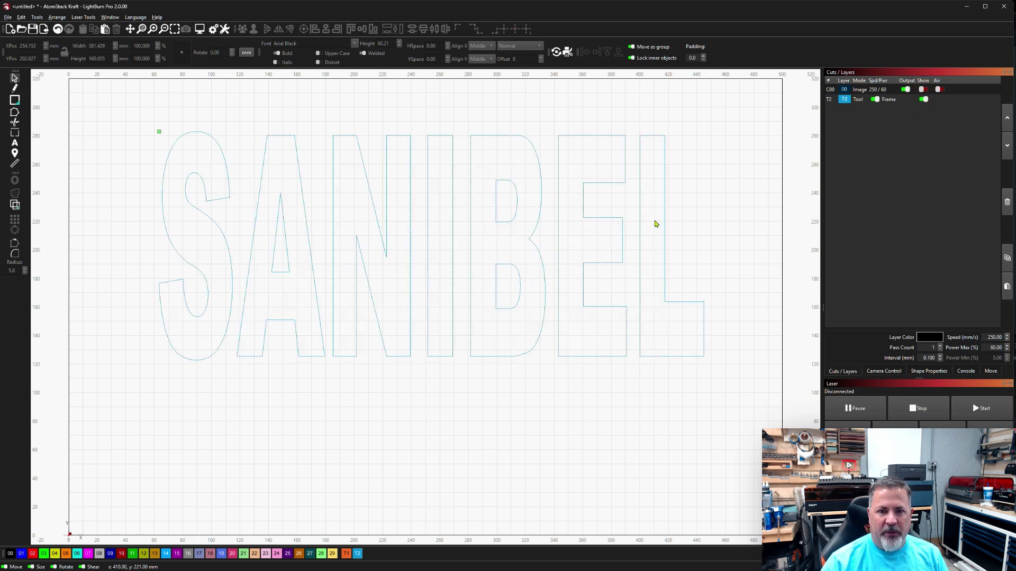
click(924, 89)
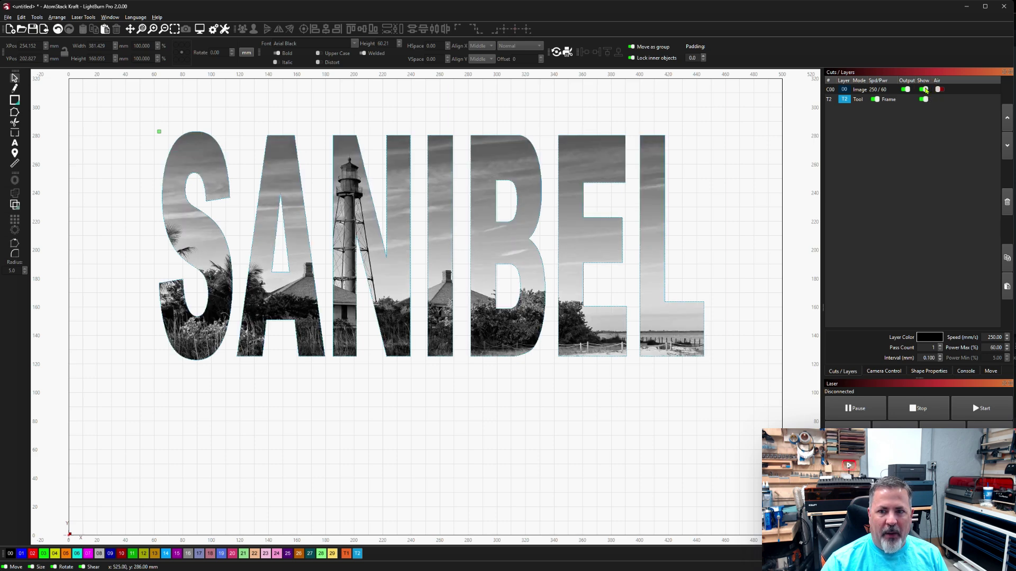
click(923, 89)
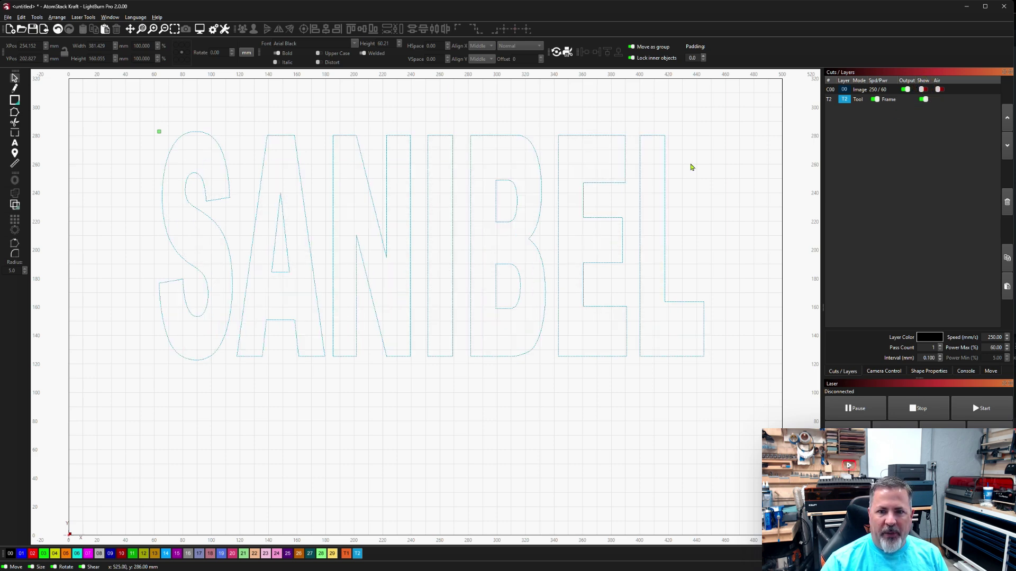
click(665, 165)
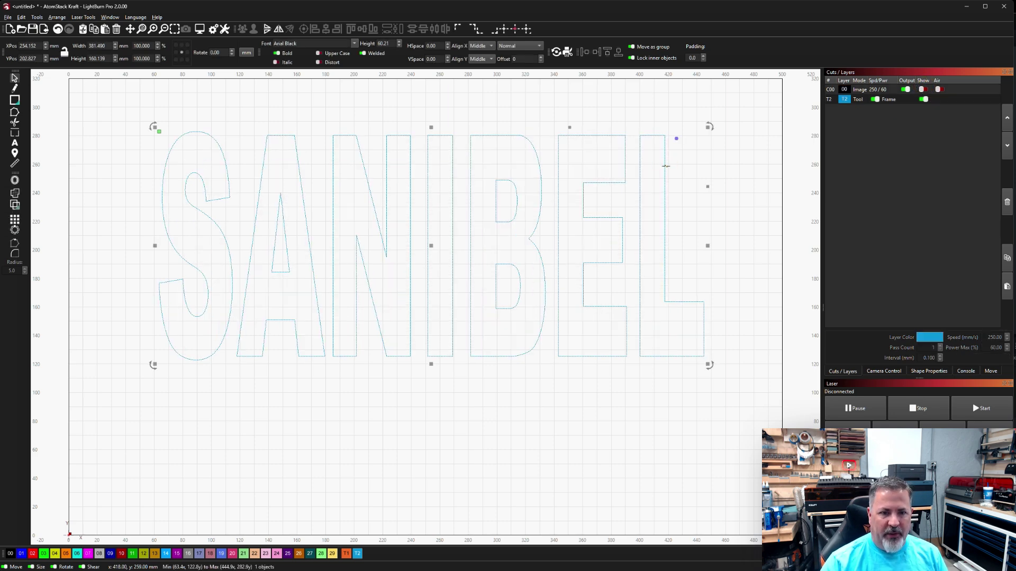
Set the offset to 0.50, direction Both, round corners, Outer Shapes Only off
click(15, 181)
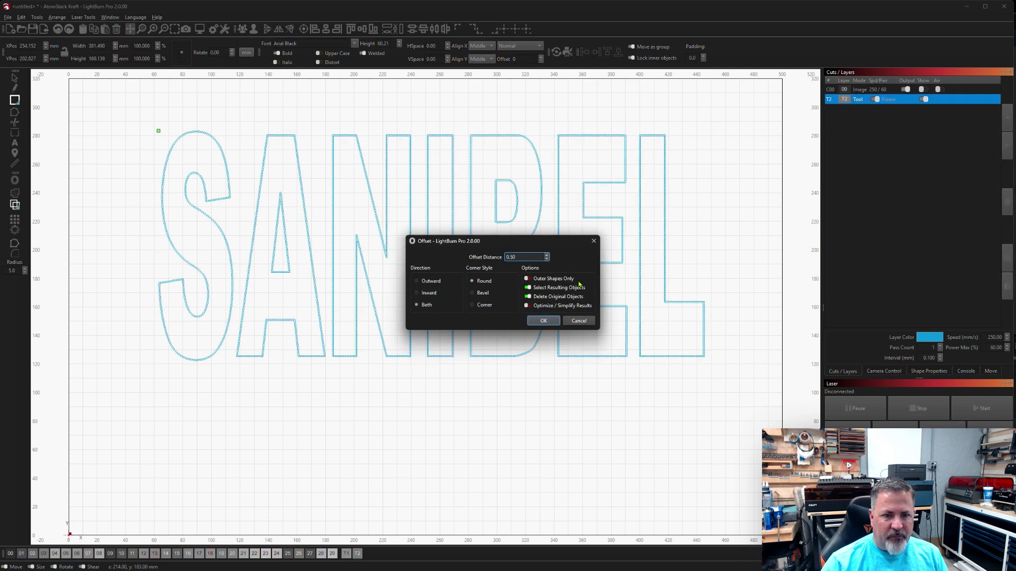
key(ctrl+a)
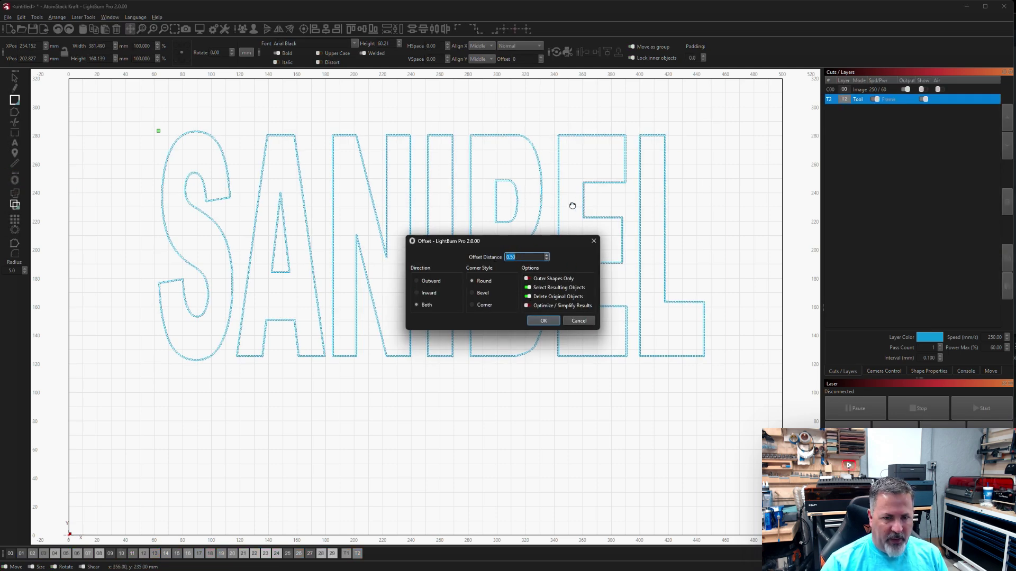
drag(533, 246, 565, 373)
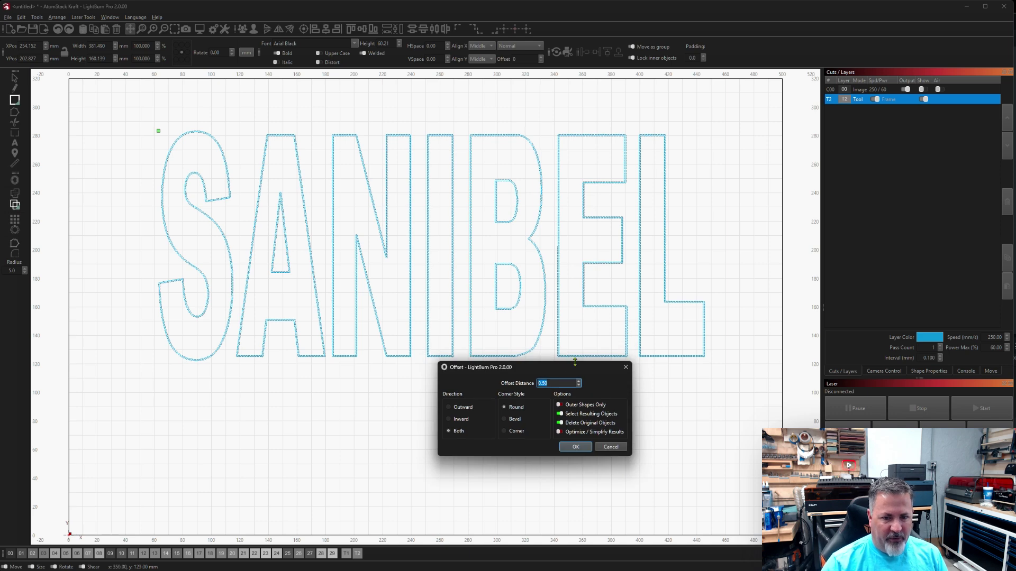
click(560, 405)
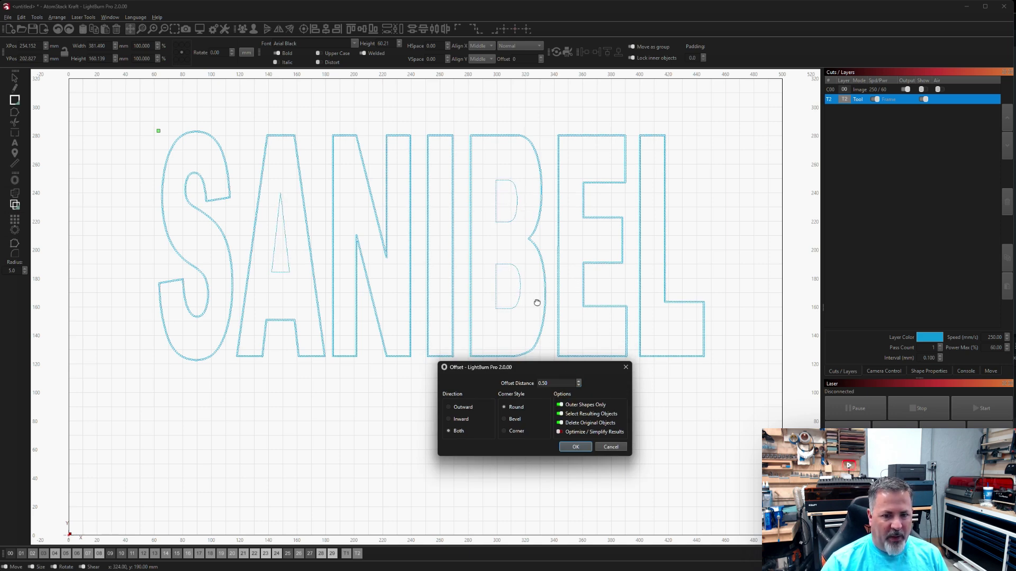
click(559, 405)
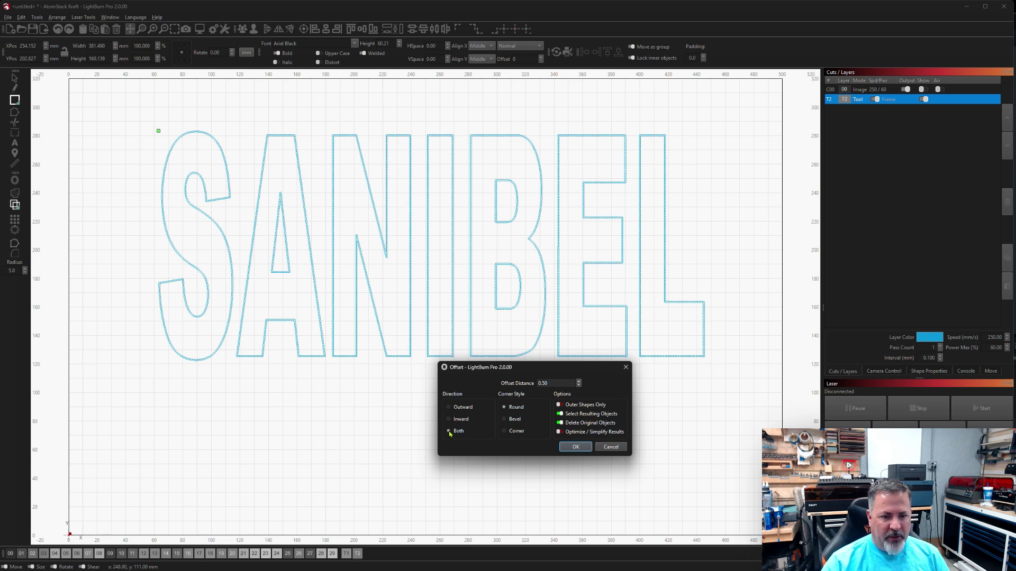
click(449, 408)
click(449, 431)
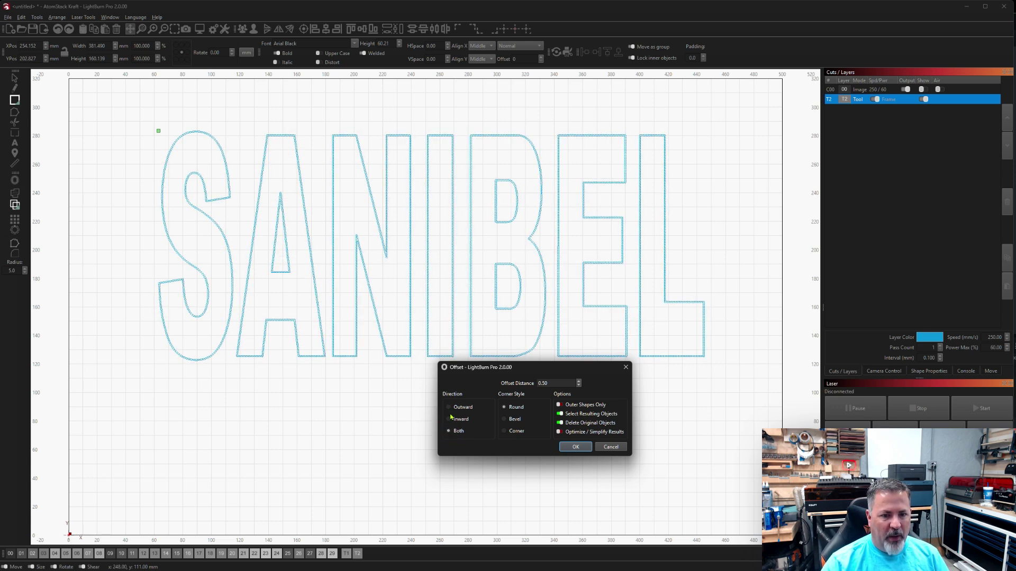
click(449, 408)
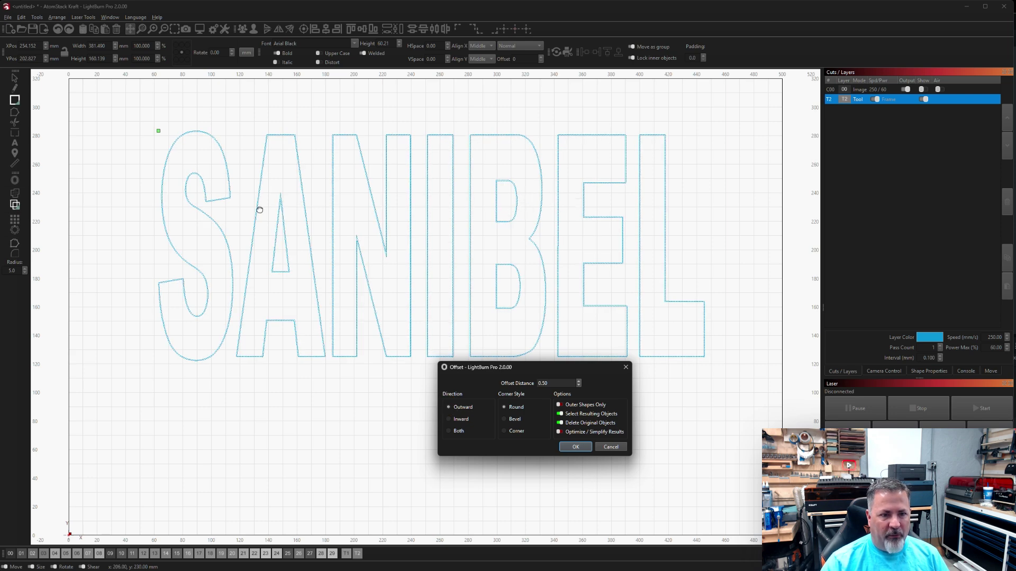
click(459, 431)
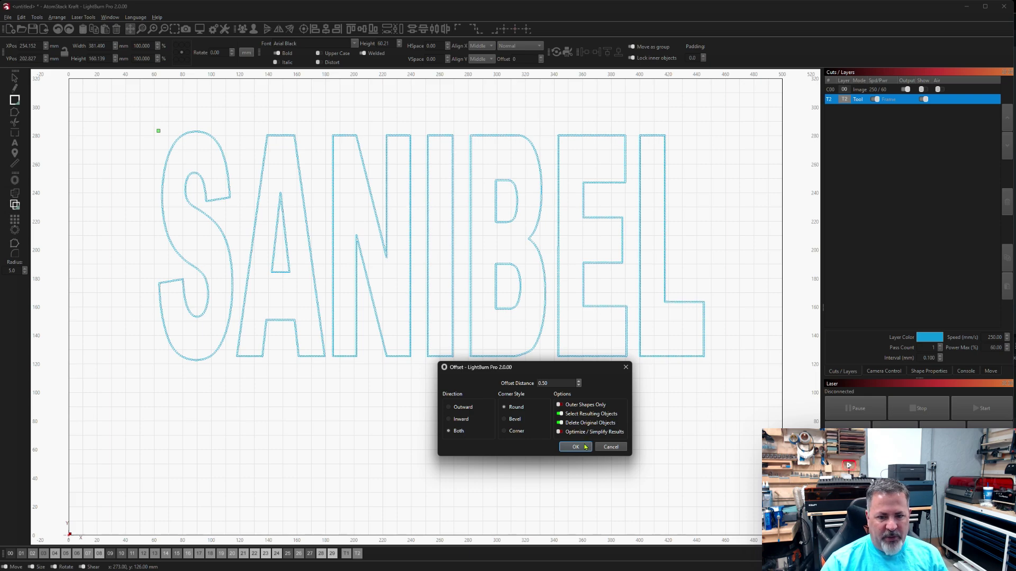
Apply the 0.50 offset to the letters and move the outlines to the black 00 layer
click(585, 447)
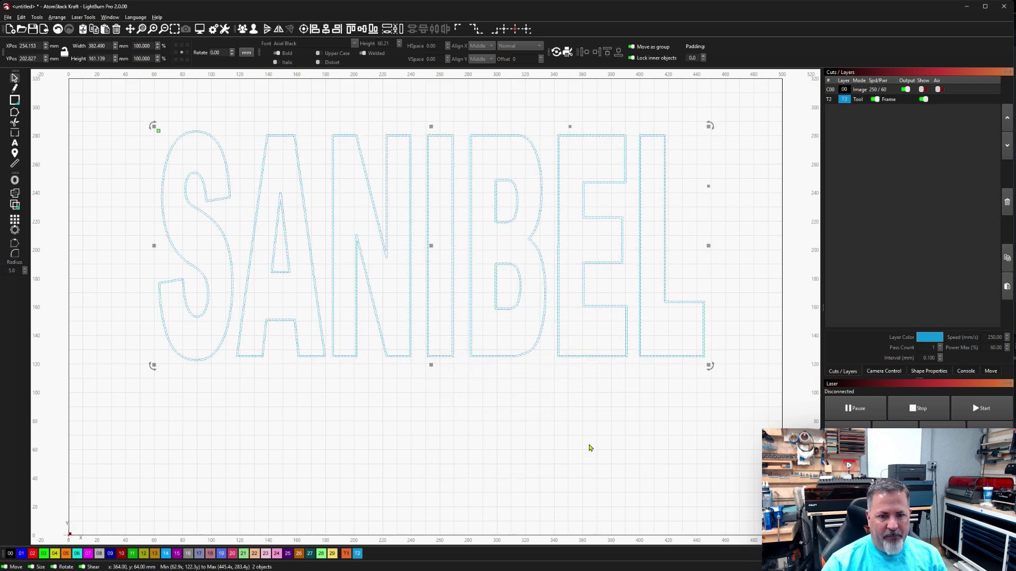
scroll(514, 211, up, 6)
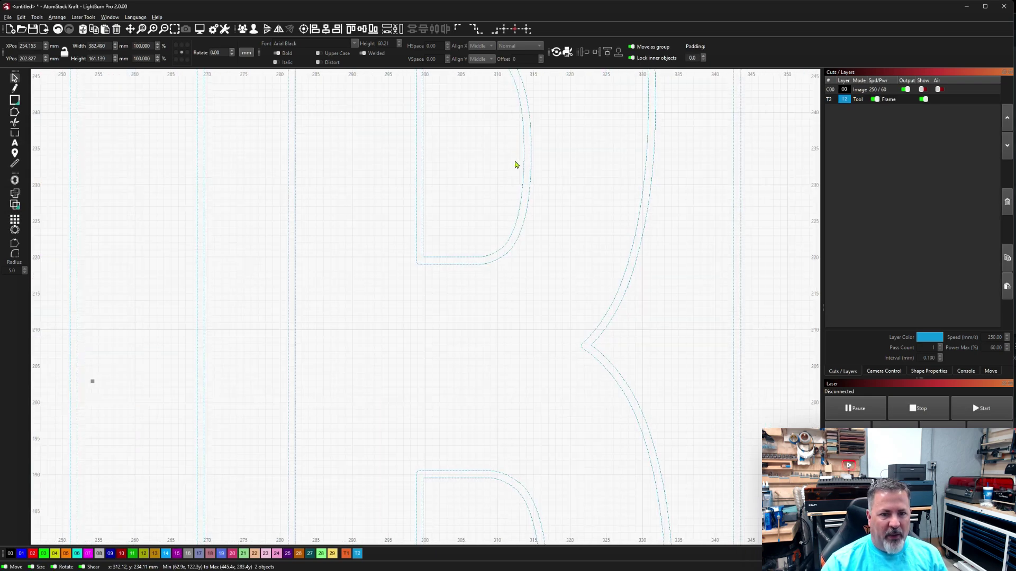
scroll(514, 211, down, 3)
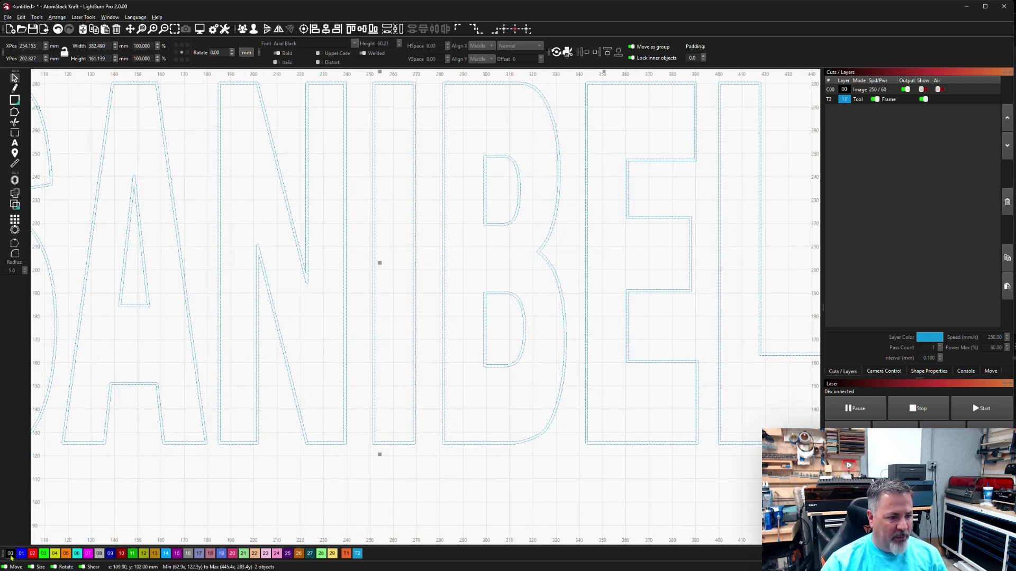
click(10, 554)
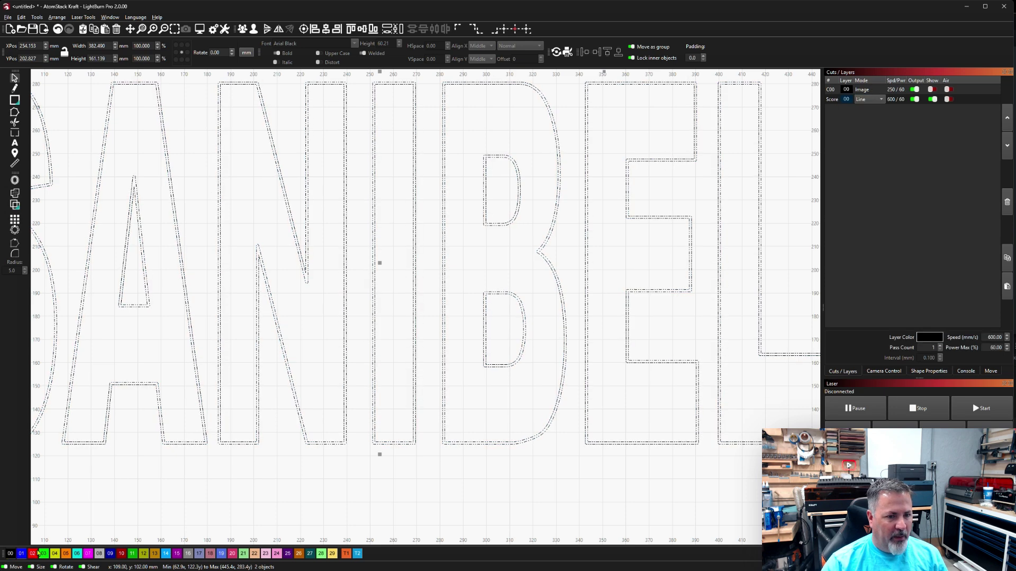
click(459, 486)
scroll(465, 489, down, 4)
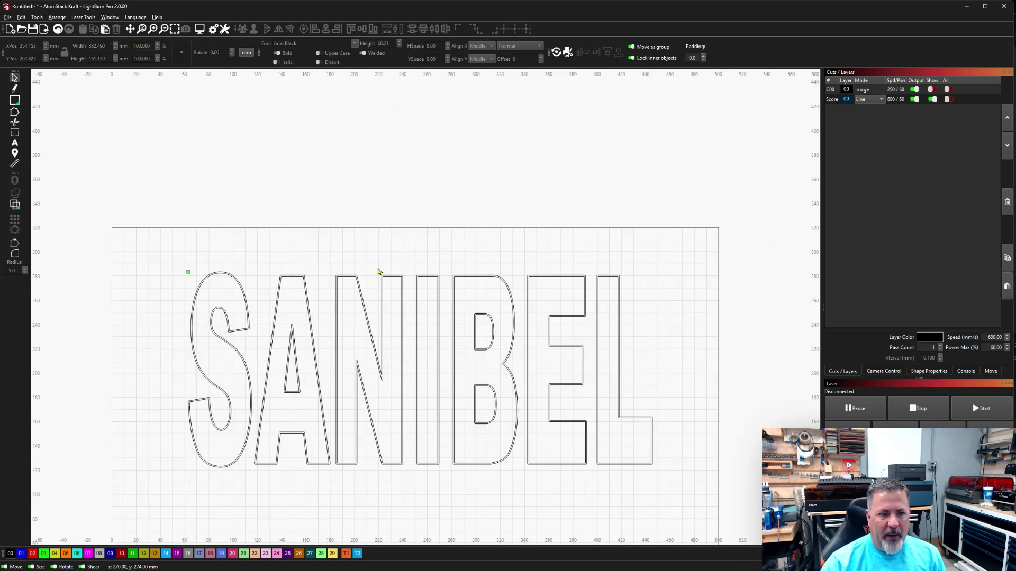
Switch the Score layer mode to Fill and turn Show back on for the C00 Image layer
click(869, 99)
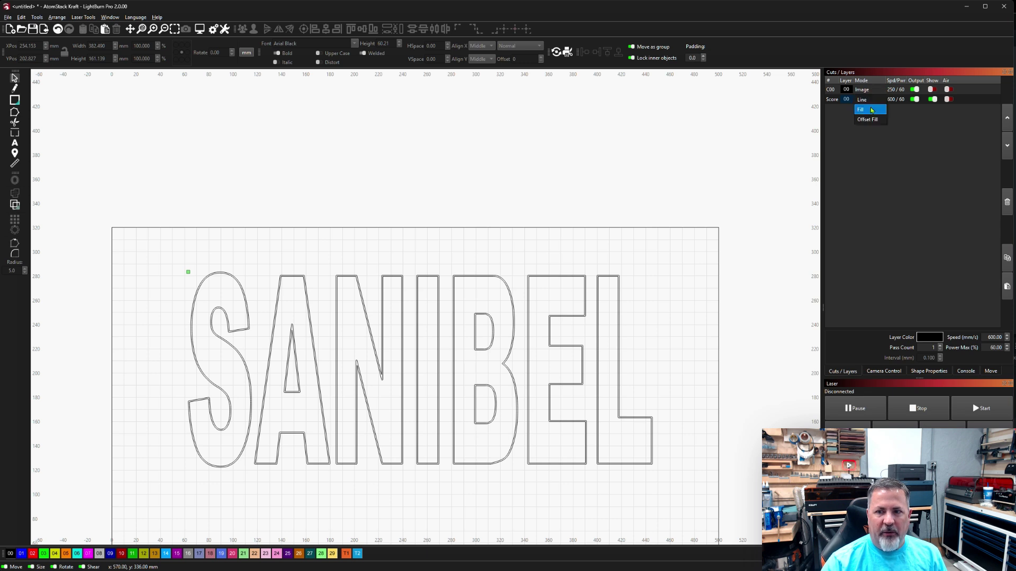
click(865, 108)
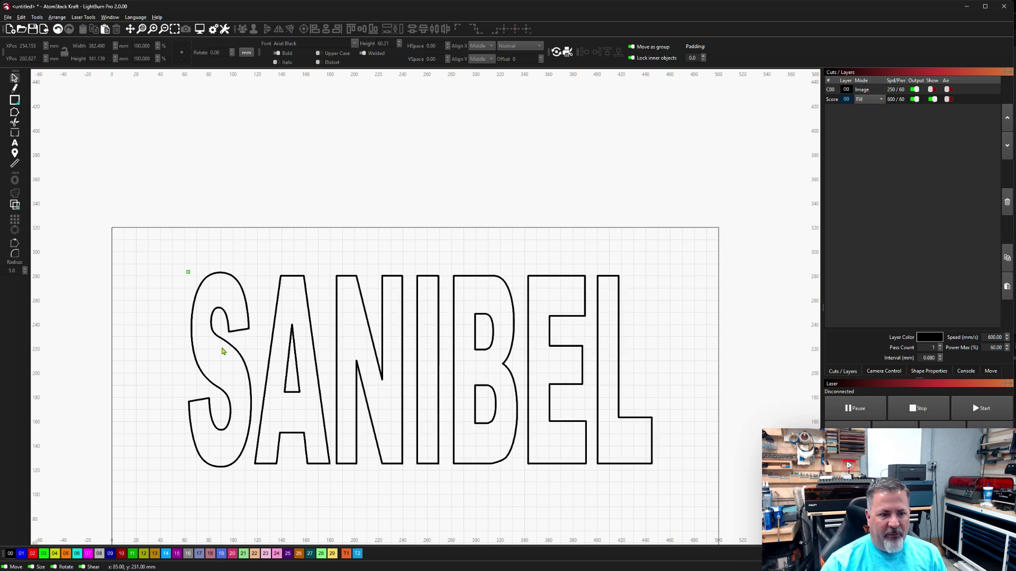
click(934, 90)
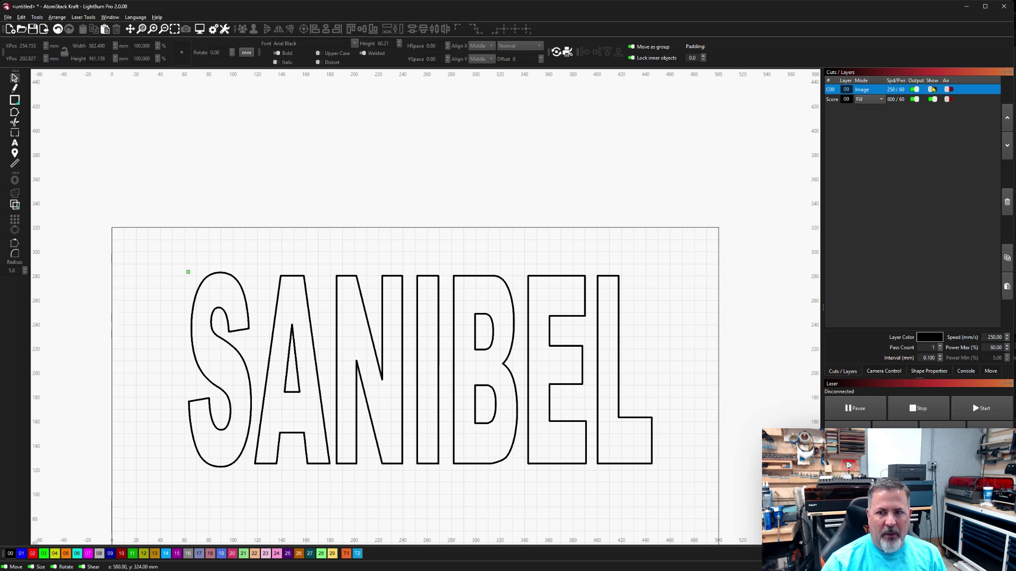
click(934, 90)
Select the photo, SANIBEL letters and black outline together and group them with Ctrl+G
scroll(737, 315, down, 2)
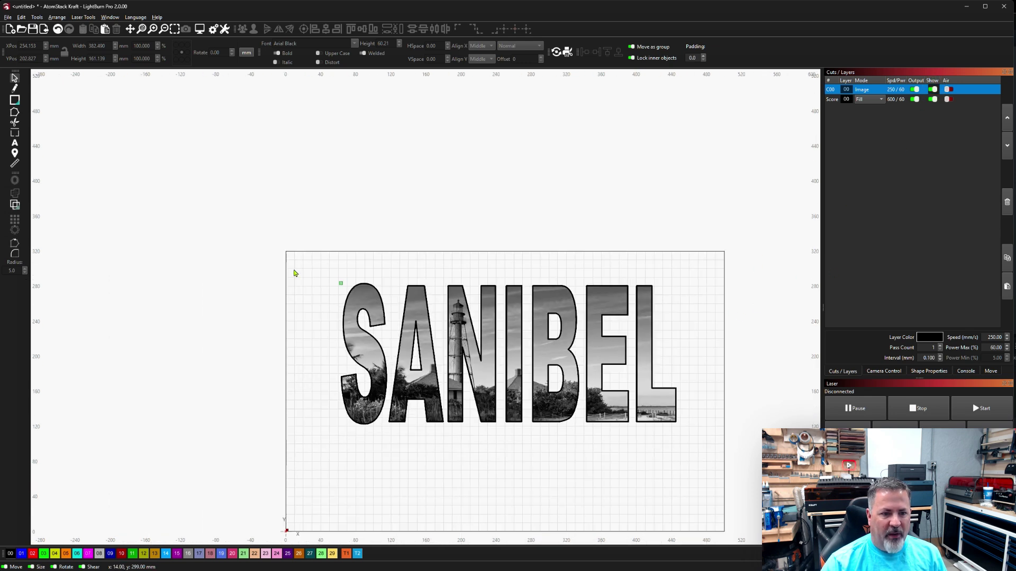
drag(294, 271, 749, 476)
scroll(593, 421, up, 2)
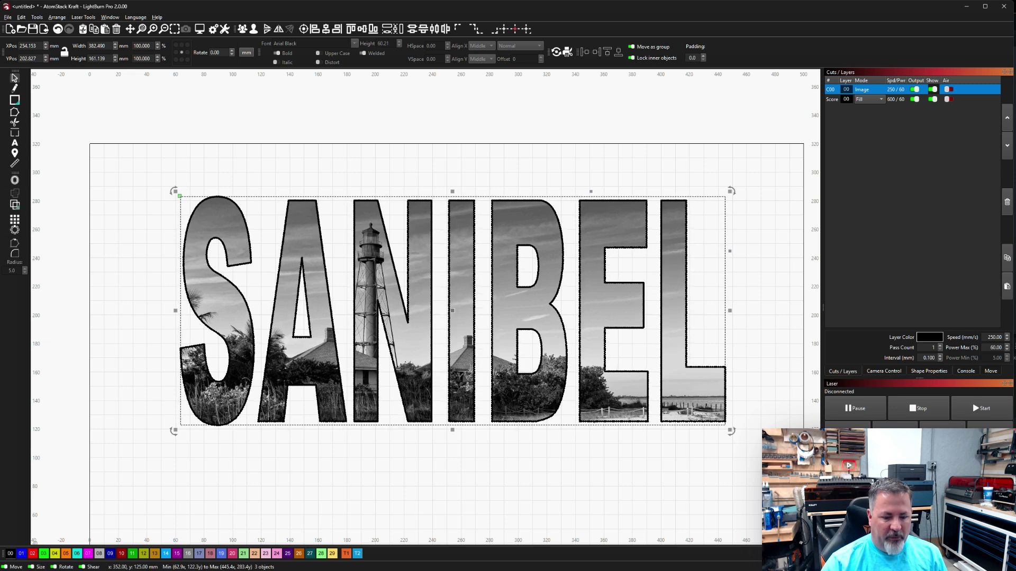
key(ctrl+g)
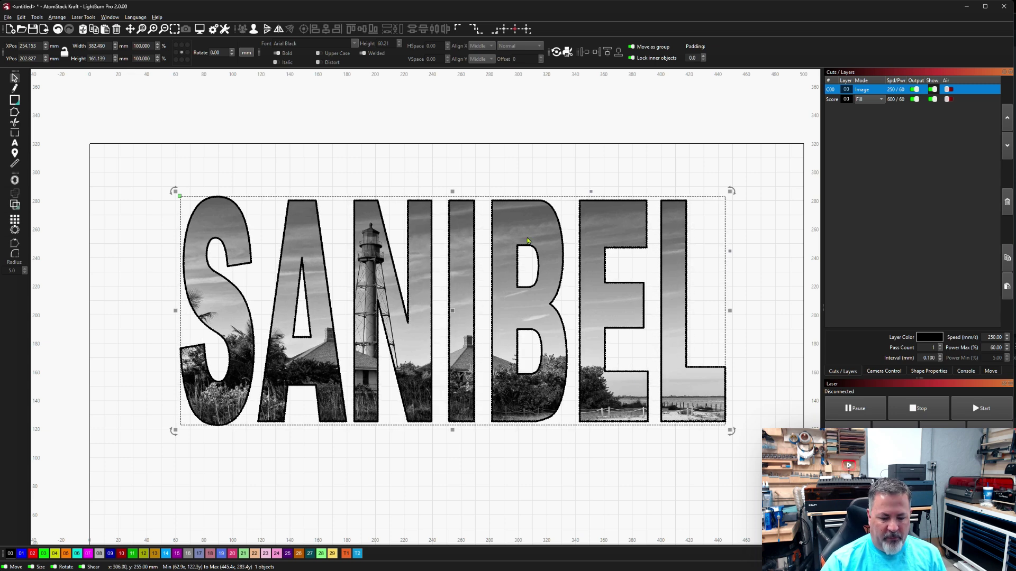
Centre the SANIBEL group on the page and clear the selection
drag(527, 241, 507, 175)
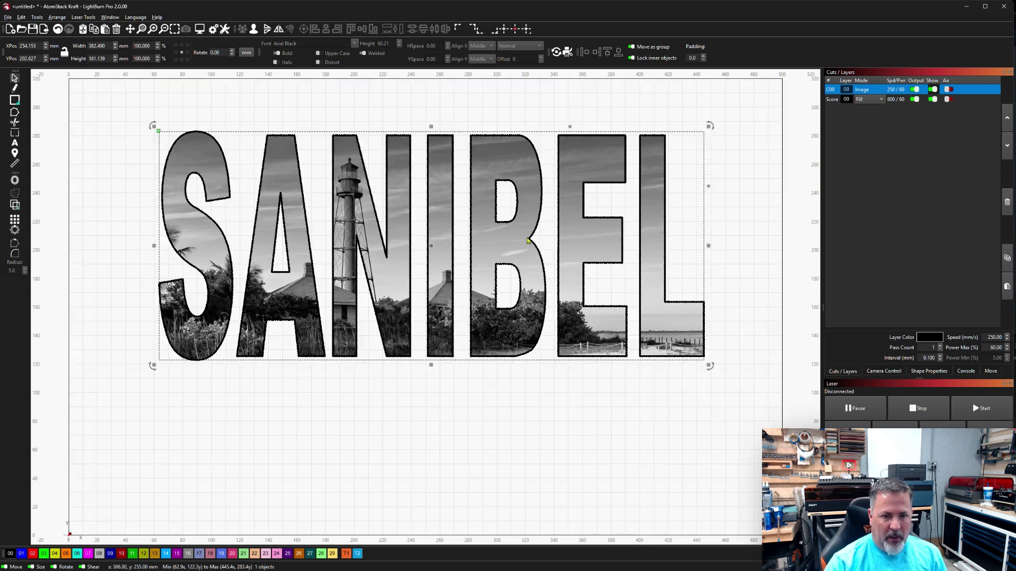
click(504, 29)
click(752, 258)
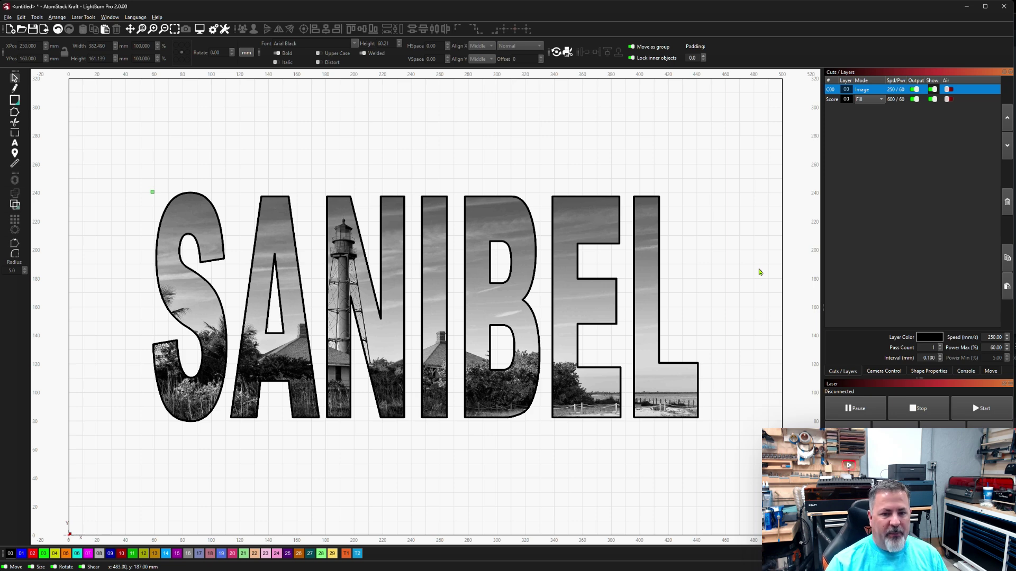
drag(79, 165, 778, 465)
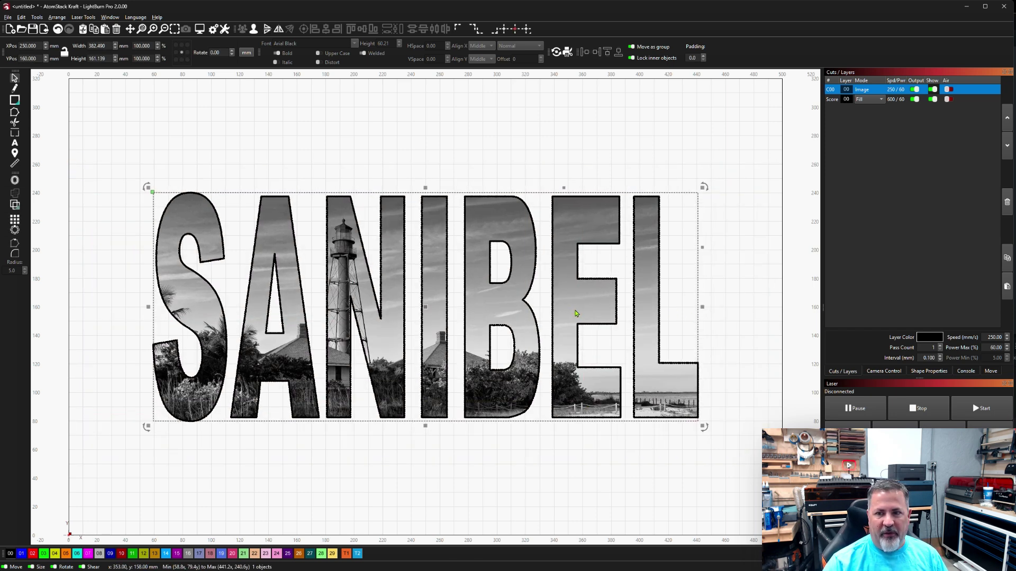
click(311, 243)
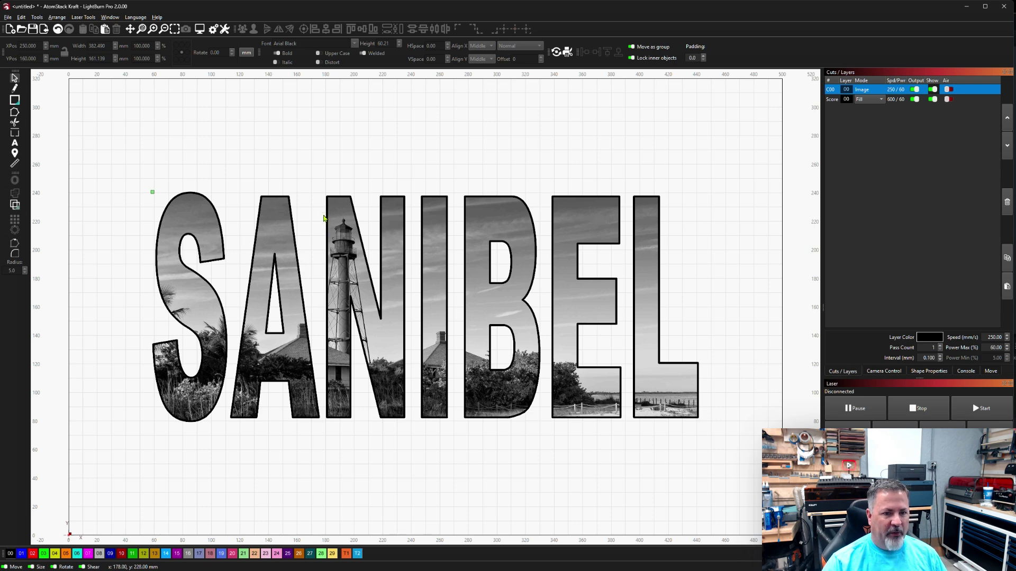